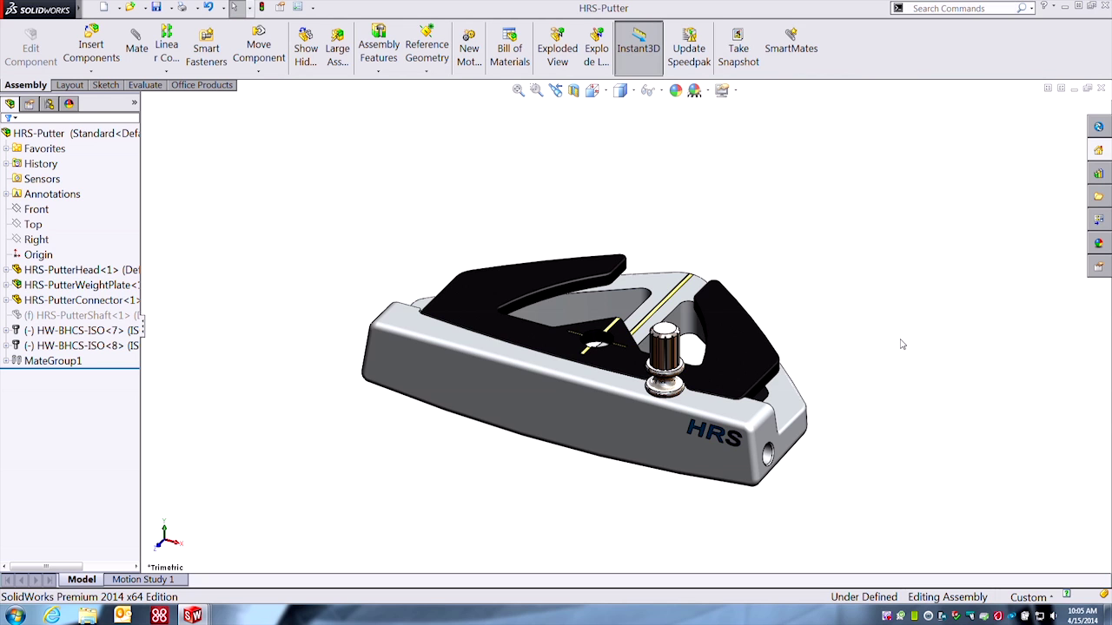
# Orbit the HRS-Putter assembly and select the HRS-PutterHead component by its front face
pyautogui.moveTo(902, 345)
pyautogui.mouseDown(button='middle')
pyautogui.moveTo(871, 350)
pyautogui.moveTo(963, 350)
pyautogui.moveTo(905, 365)
pyautogui.mouseUp(button='middle')
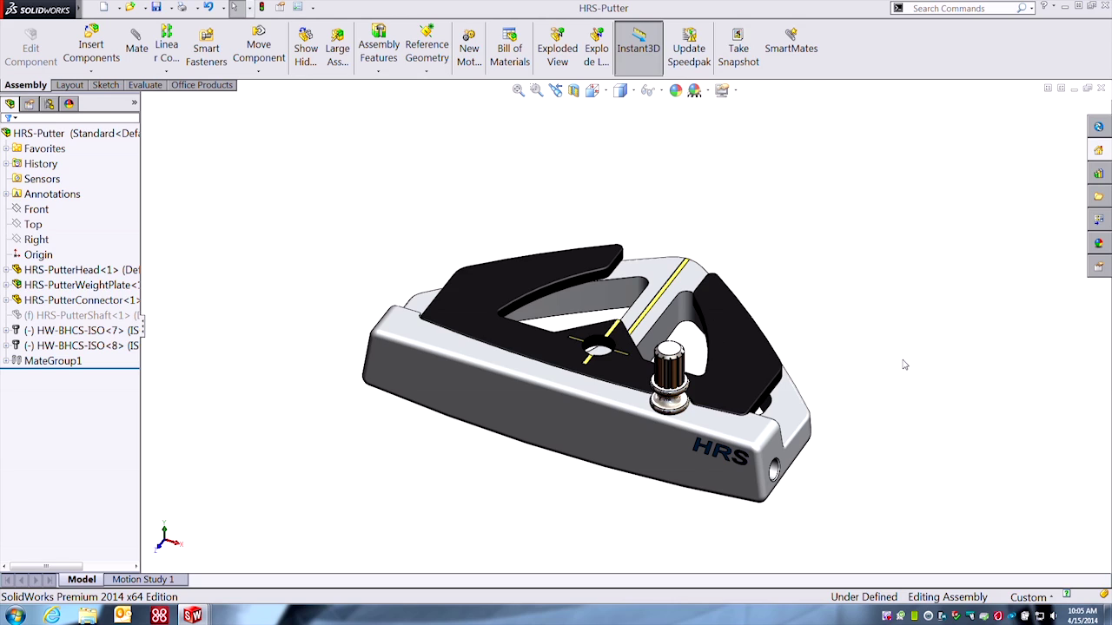
pyautogui.moveTo(902, 379); pyautogui.dragTo(869, 375, button='middle')
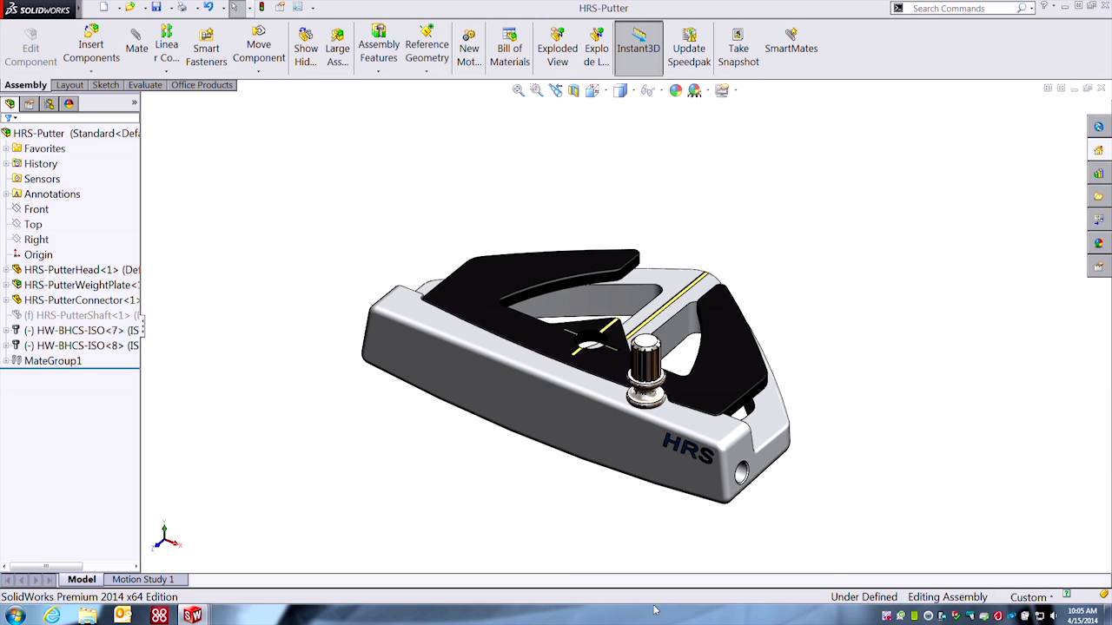
pyautogui.click(522, 421)
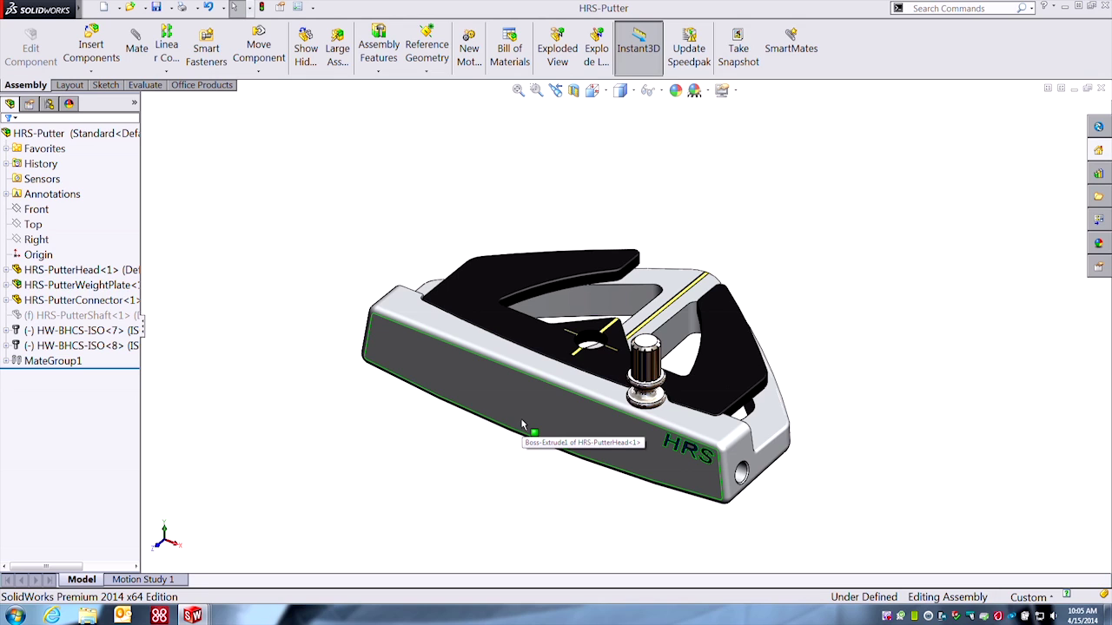
pyautogui.click(520, 421)
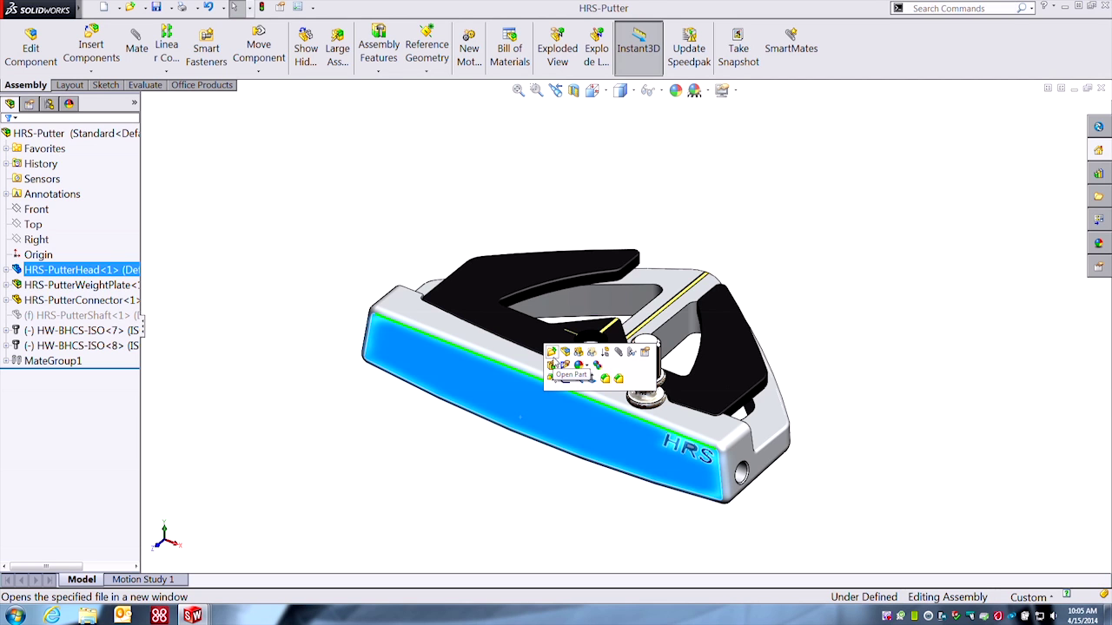
# Open HRS-PutterHead in its own part window and orbit it
pyautogui.click(552, 352)
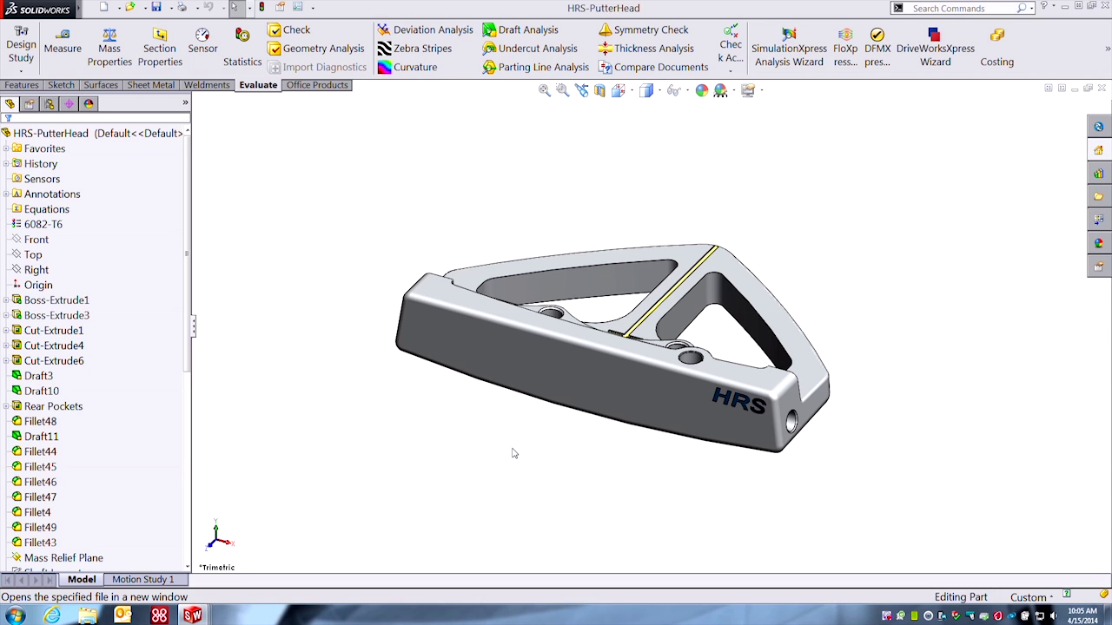
pyautogui.moveTo(513, 453); pyautogui.dragTo(490, 473, button='middle')
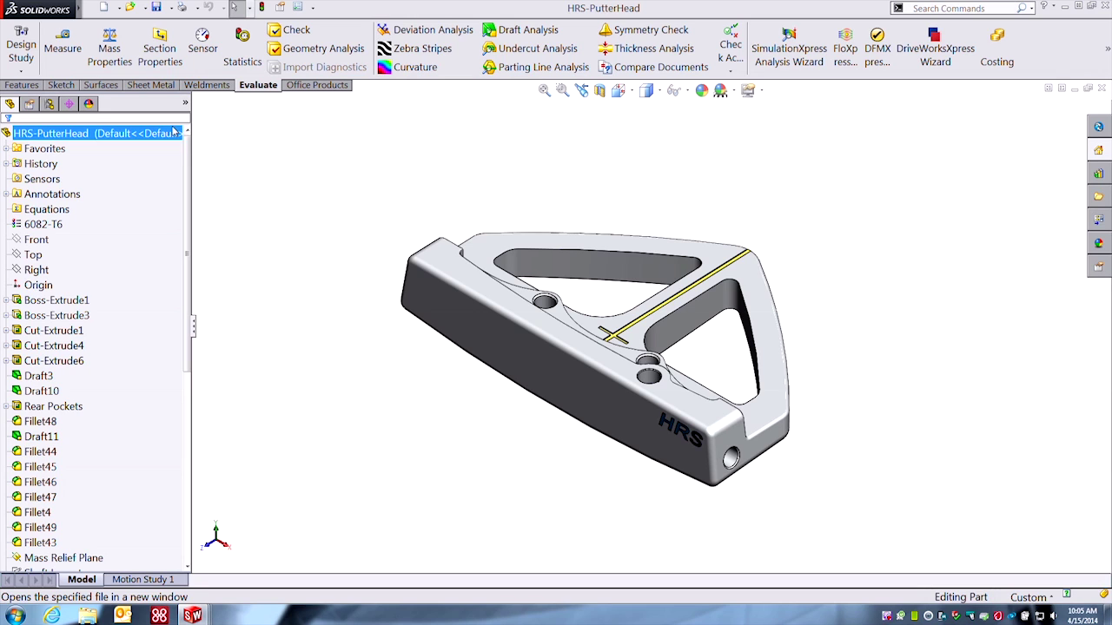
# Insert a Center of Mass from Reference Geometry into the HRS-PutterHead part
pyautogui.click(22, 84)
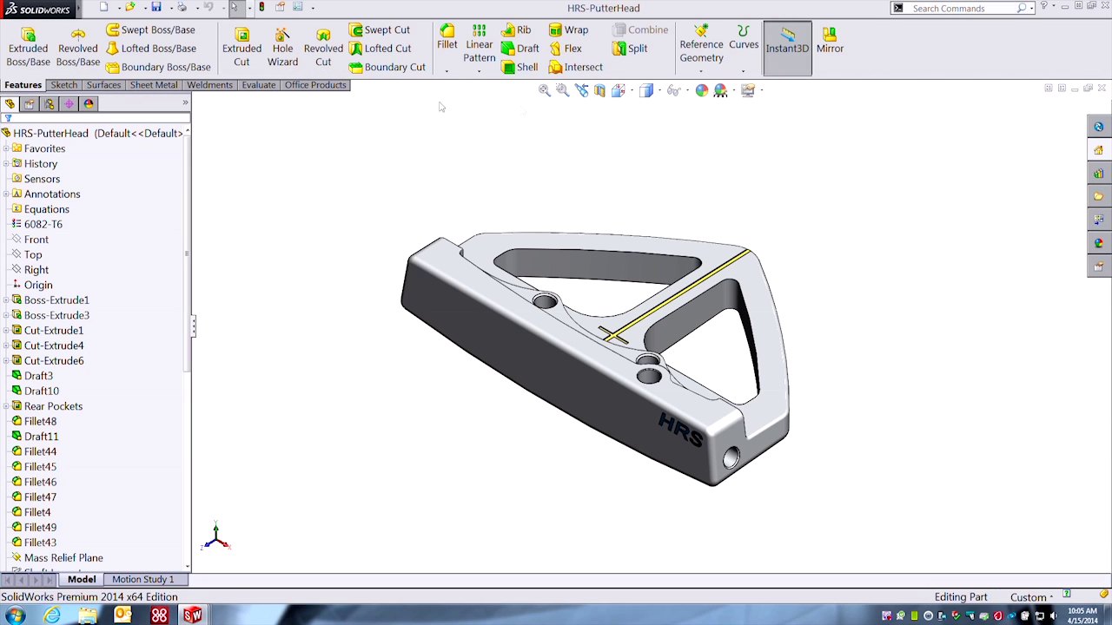
pyautogui.click(712, 66)
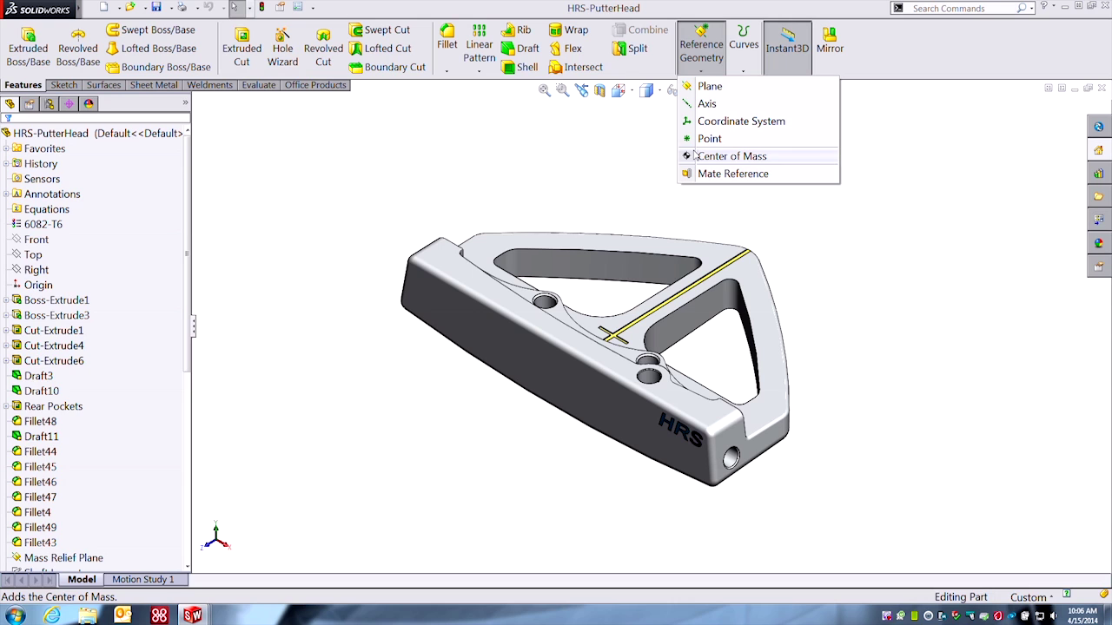
pyautogui.click(721, 155)
pyautogui.click(778, 162)
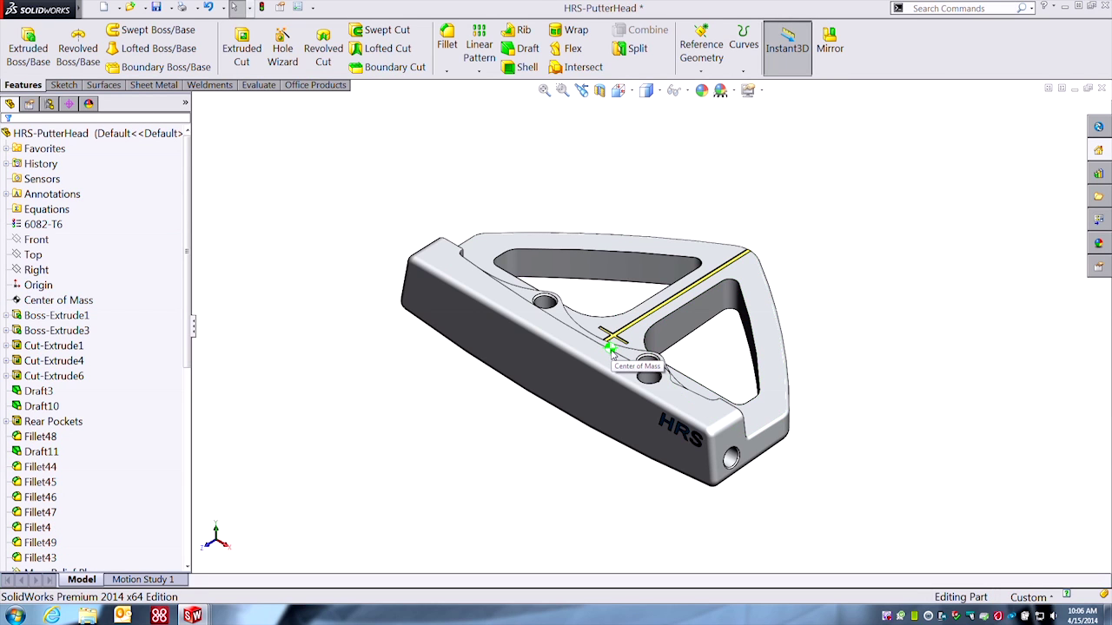
pyautogui.moveTo(547, 466)
pyautogui.mouseDown(button='middle')
pyautogui.moveTo(482, 380)
pyautogui.moveTo(464, 275)
pyautogui.moveTo(506, 313)
pyautogui.moveTo(540, 409)
pyautogui.moveTo(545, 471)
pyautogui.mouseUp(button='middle')
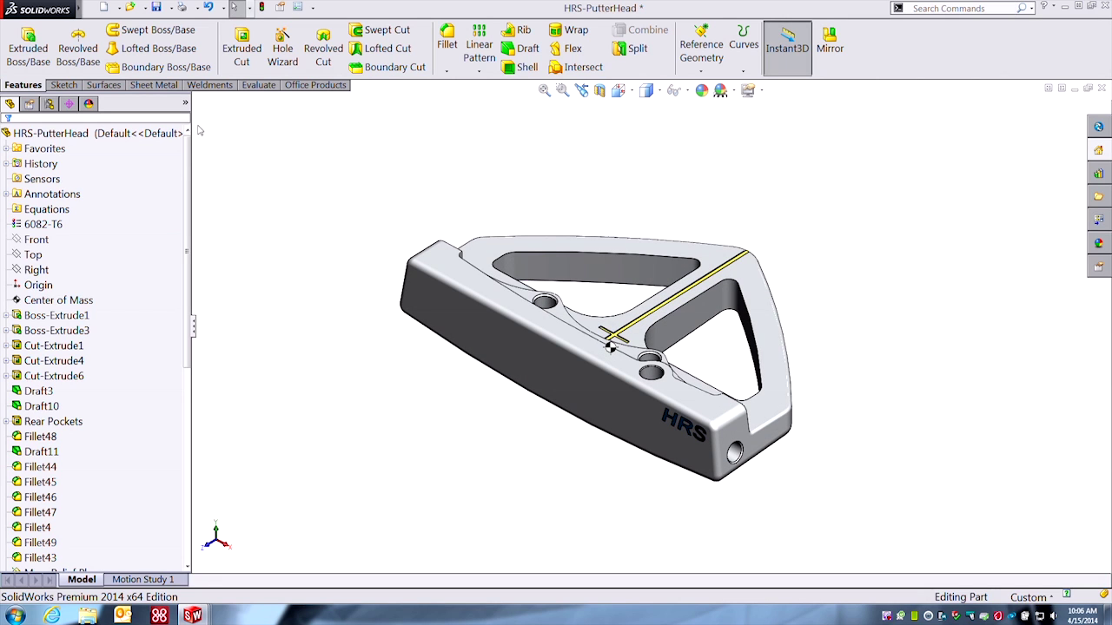
pyautogui.click(257, 86)
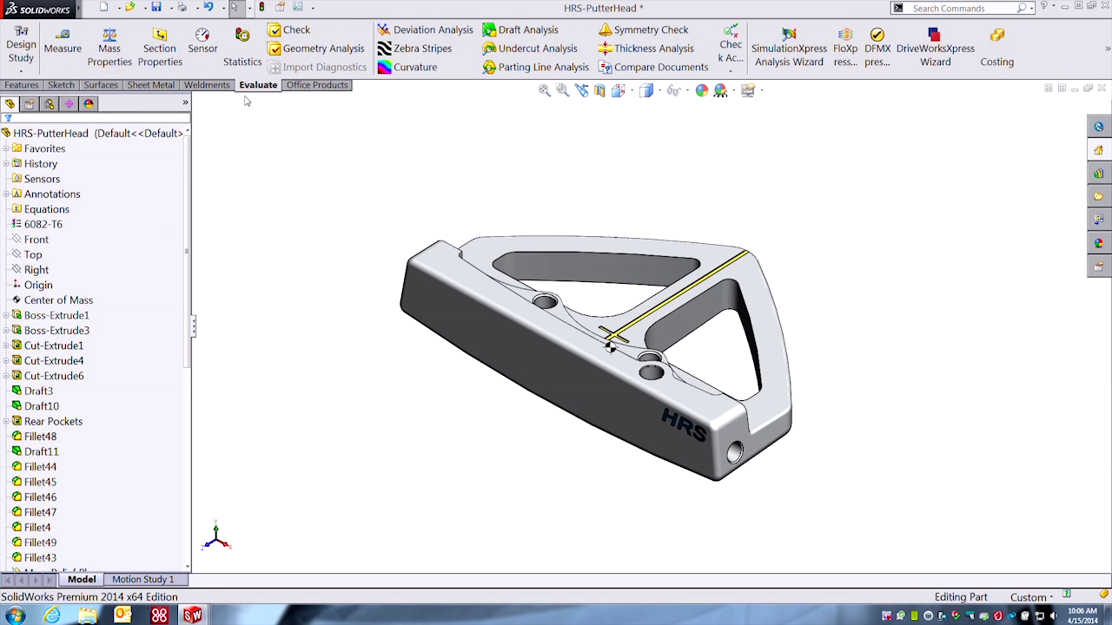
pyautogui.click(110, 50)
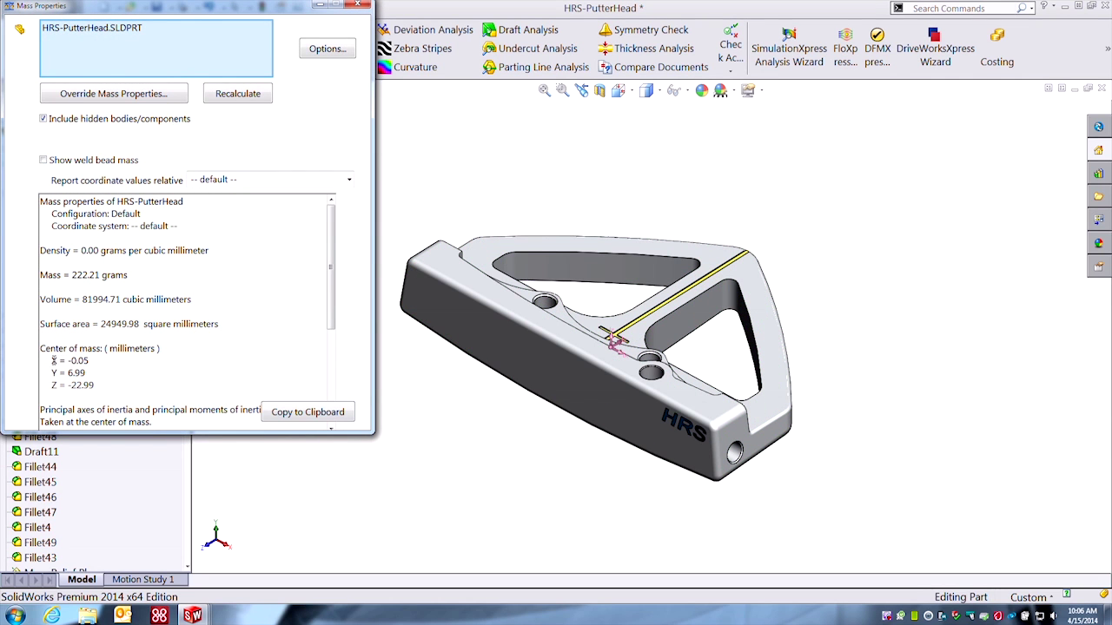
pyautogui.moveTo(53, 359); pyautogui.dragTo(116, 391)
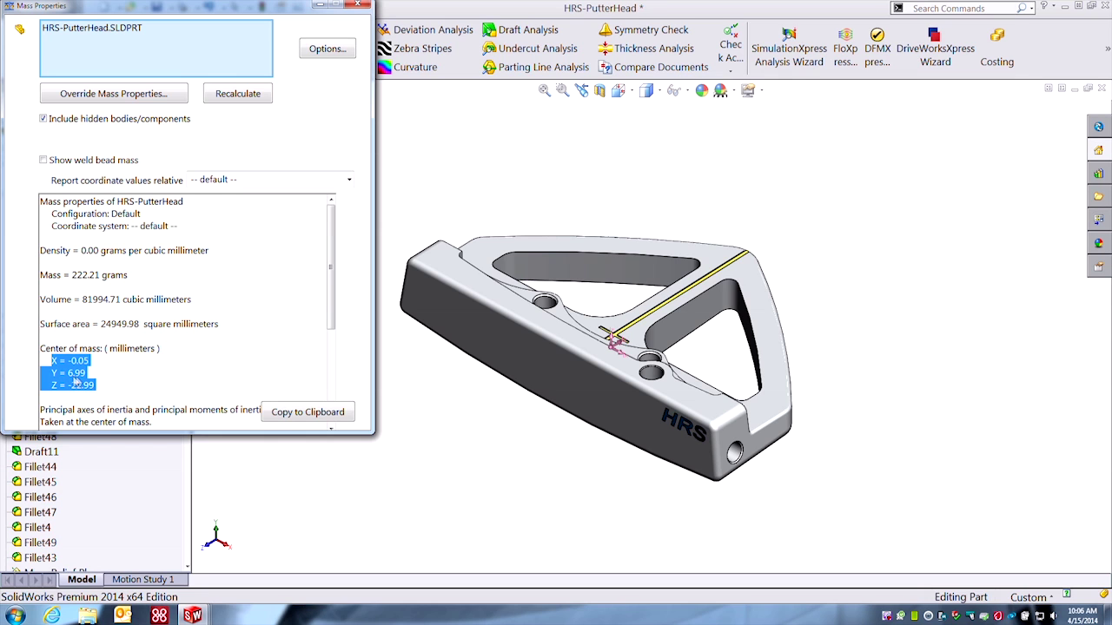
pyautogui.click(357, 5)
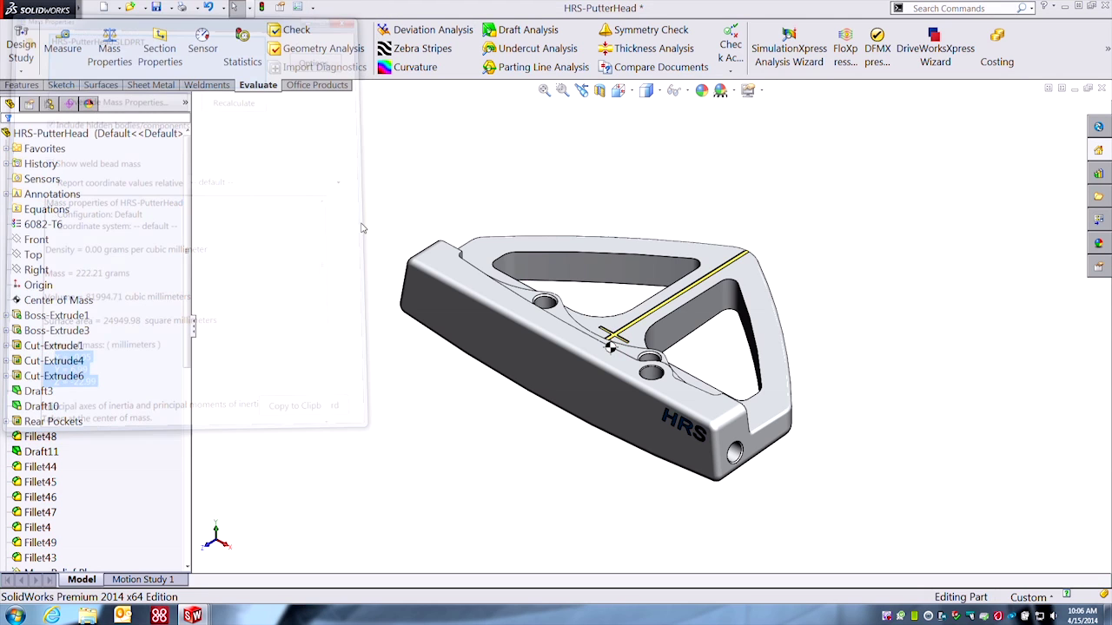
pyautogui.moveTo(294, 375)
pyautogui.mouseDown(button='right')
pyautogui.moveTo(274, 354)
pyautogui.moveTo(293, 377)
pyautogui.mouseUp(button='right')
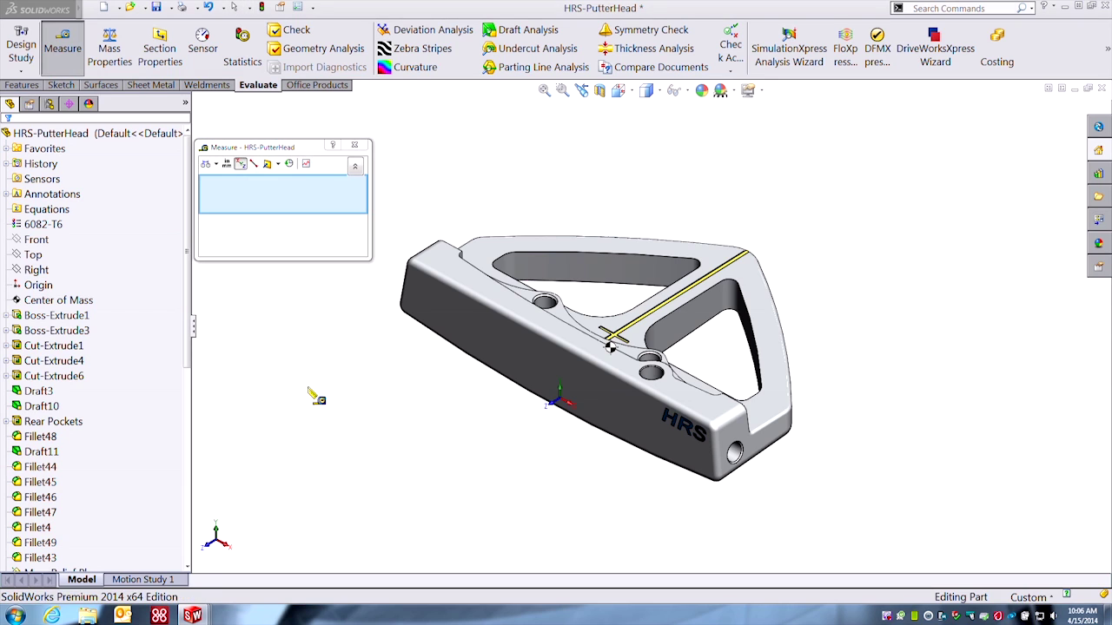
pyautogui.click(32, 256)
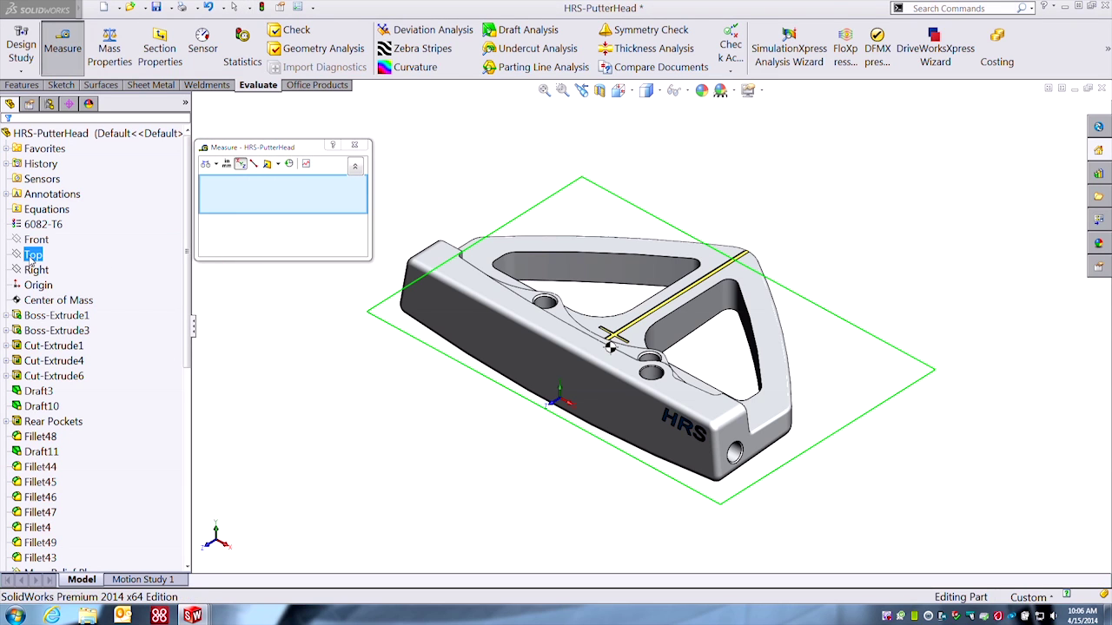
pyautogui.click(32, 255)
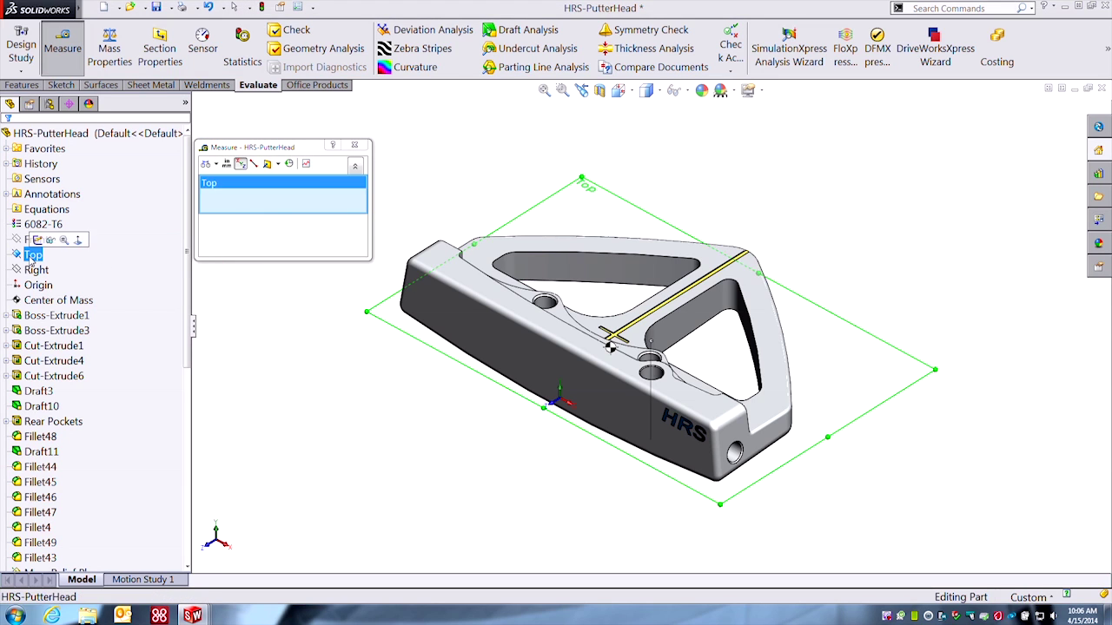
pyautogui.click(611, 351)
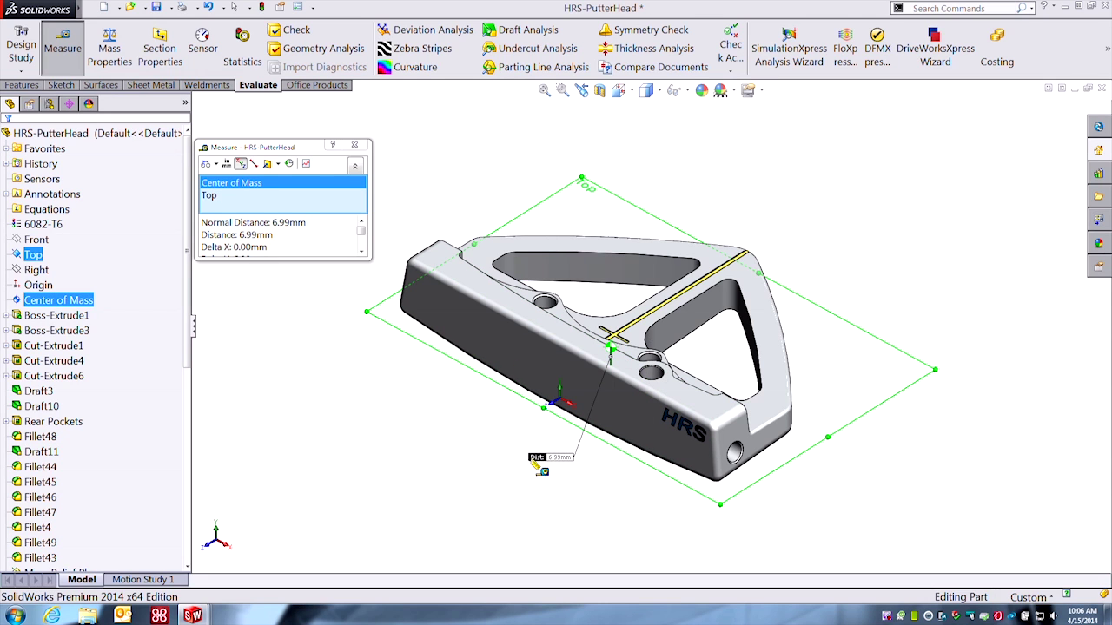
pyautogui.moveTo(600, 492); pyautogui.dragTo(597, 468, button='middle')
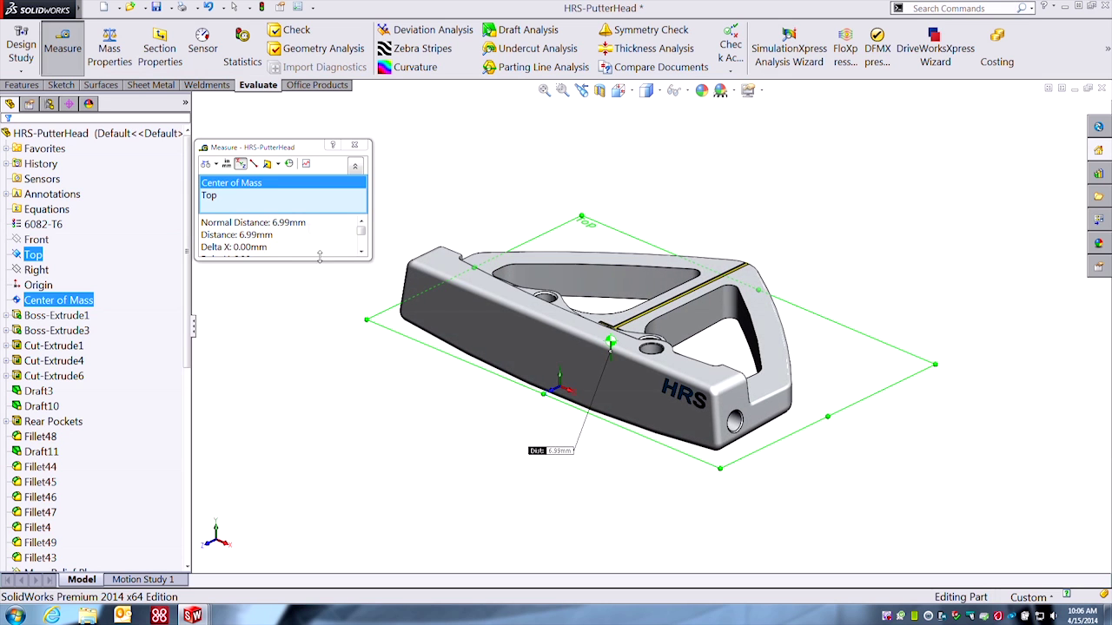
pyautogui.rightClick(300, 200)
pyautogui.click(336, 212)
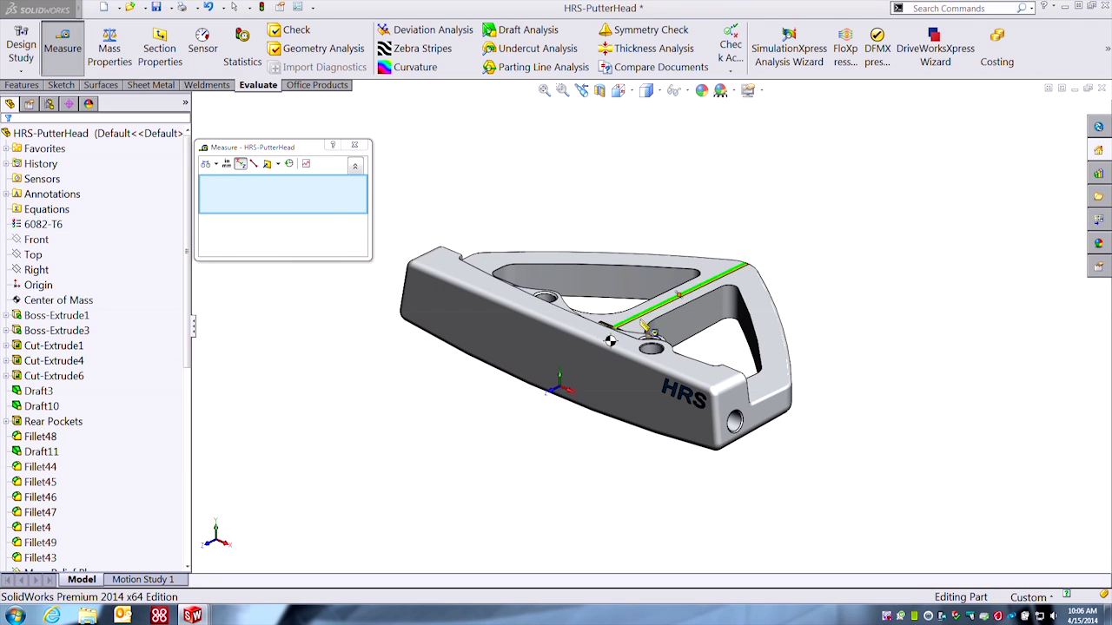
pyautogui.click(559, 382)
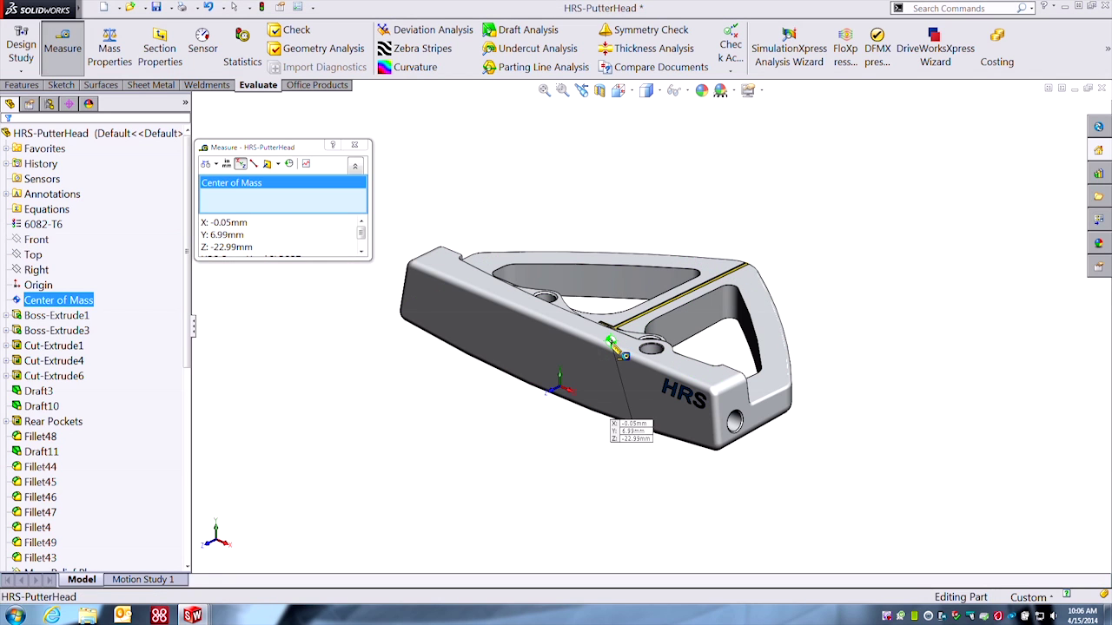
pyautogui.click(554, 369)
pyautogui.moveTo(545, 503); pyautogui.dragTo(527, 437, button='middle')
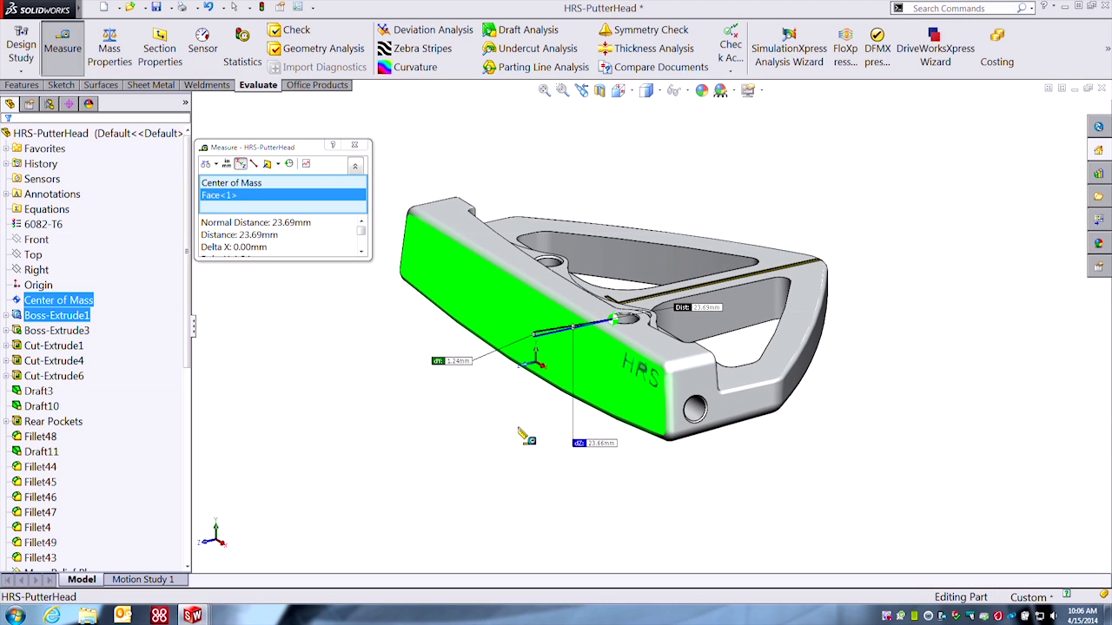
pyautogui.click(354, 145)
pyautogui.click(341, 343)
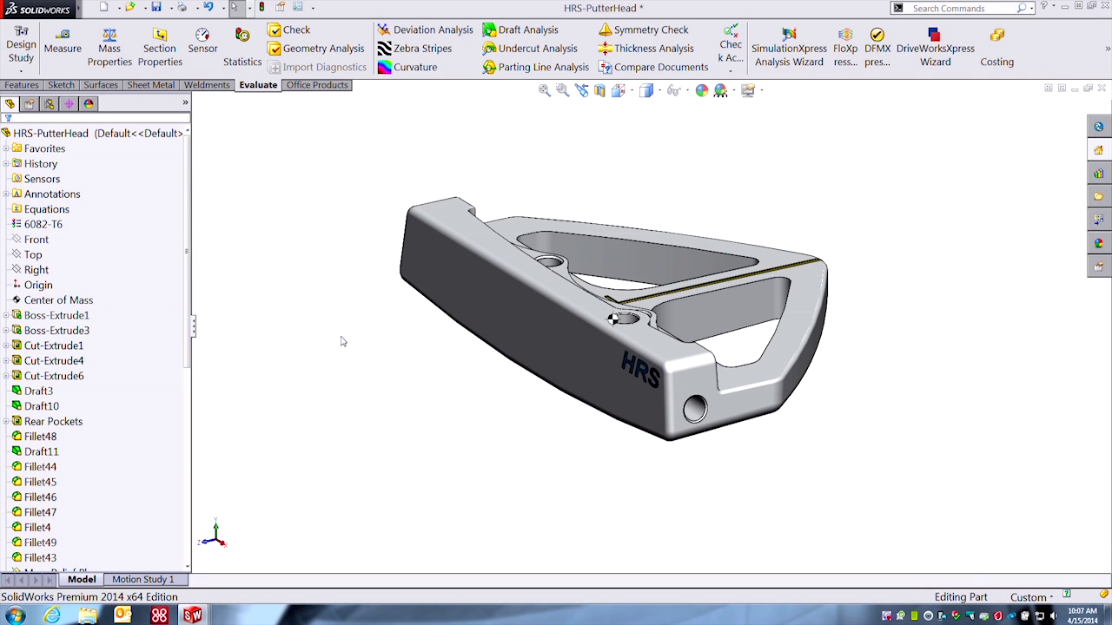
# Edit the POCKETS sketch found under the Stringers folder
pyautogui.scroll(-8, 187, 362)
pyautogui.click(7, 543)
pyautogui.click(52, 558)
pyautogui.click(55, 530)
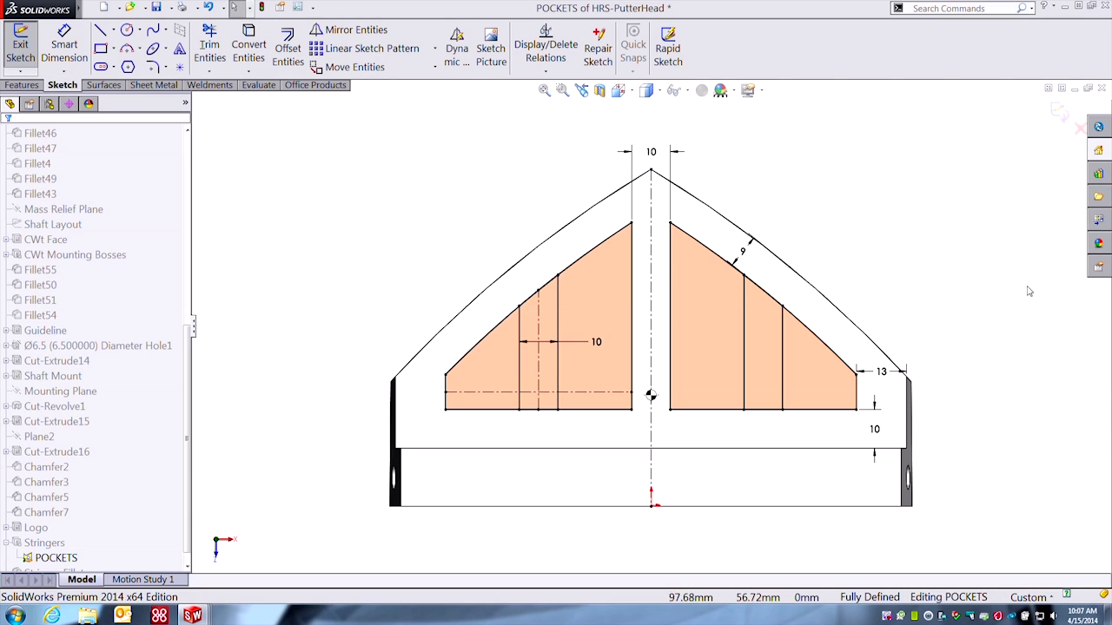
# Dimension the Center of Mass to the vertical pocket line at 24.20 mm, then exit the sketch
pyautogui.press('s')
pyautogui.click(974, 259)
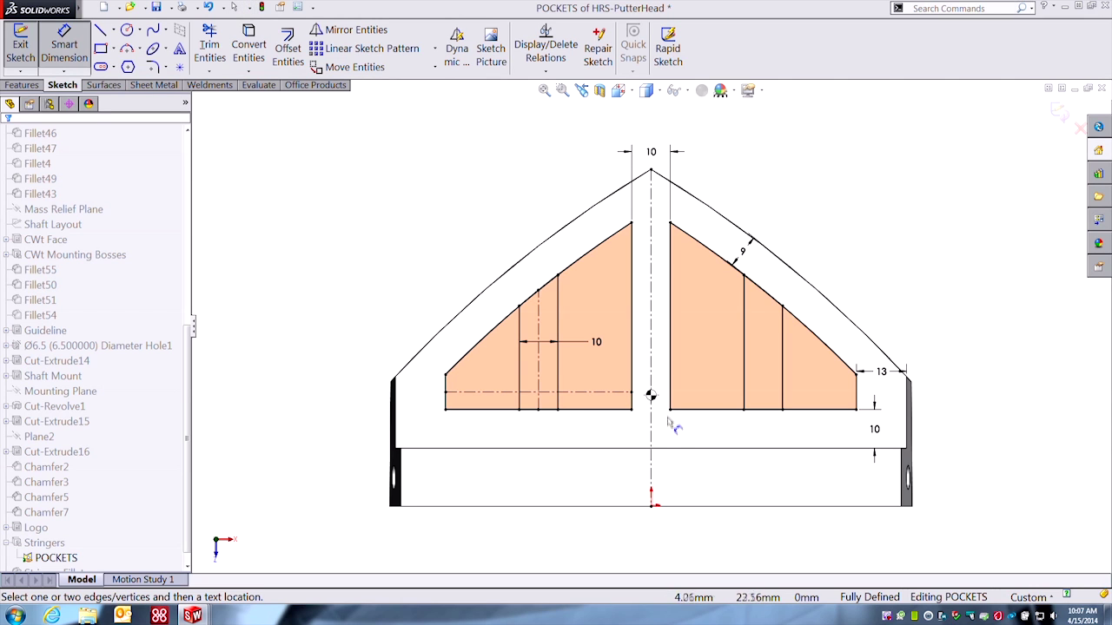
pyautogui.click(650, 396)
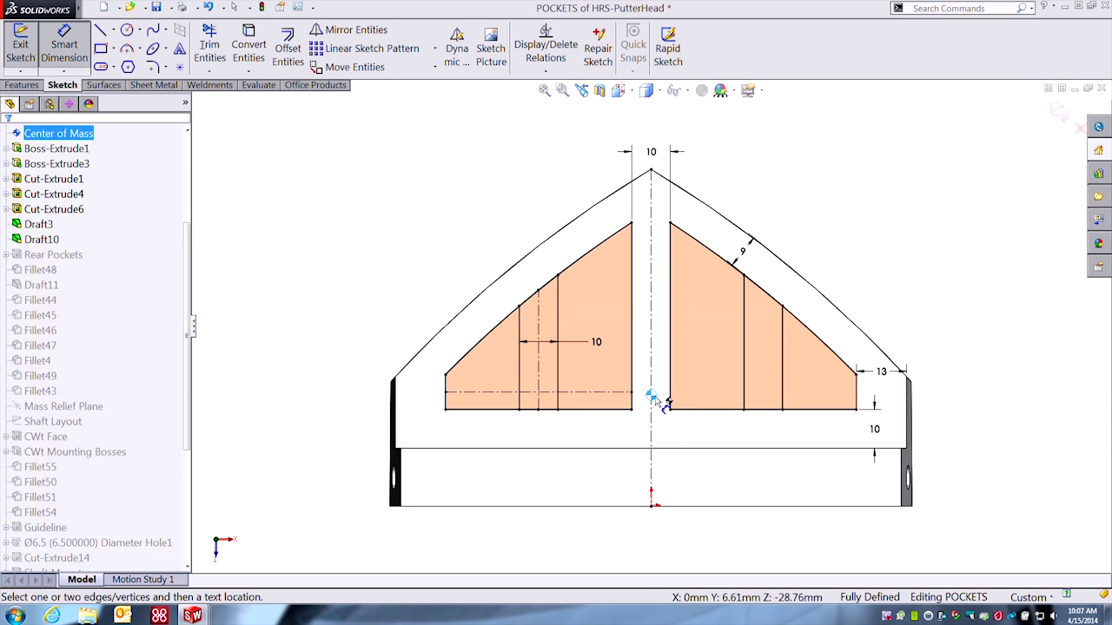
pyautogui.click(744, 396)
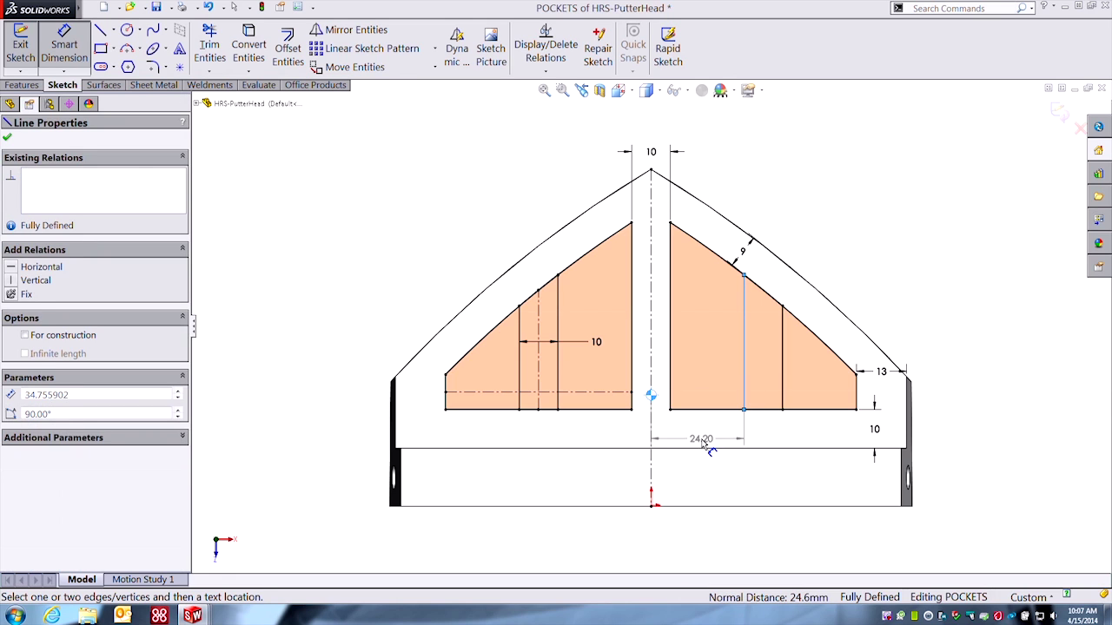
pyautogui.click(705, 439)
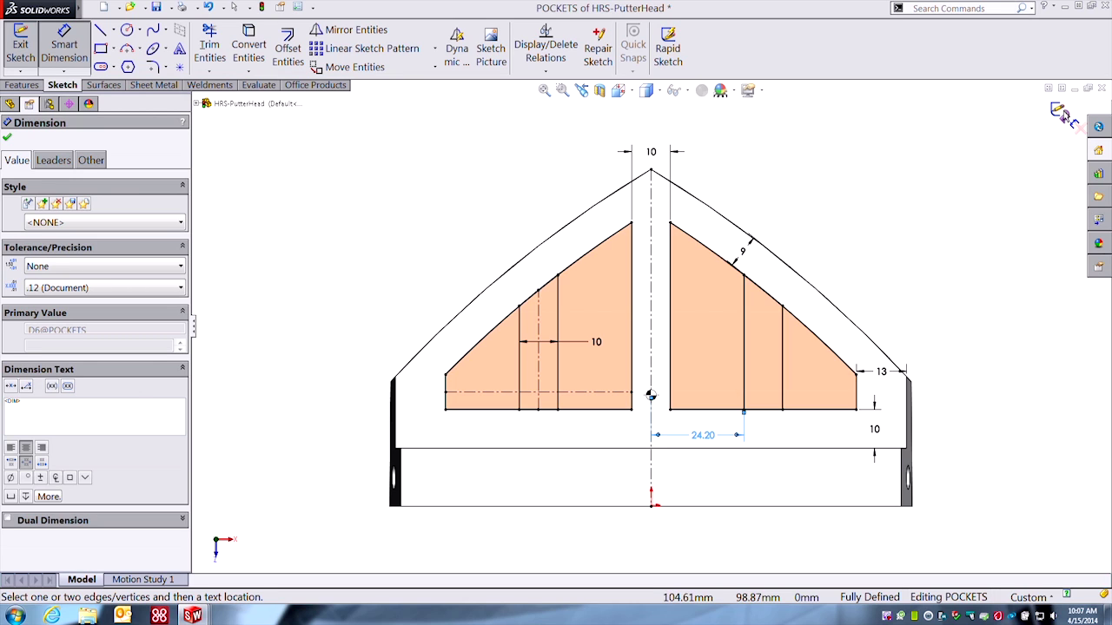
pyautogui.click(1061, 113)
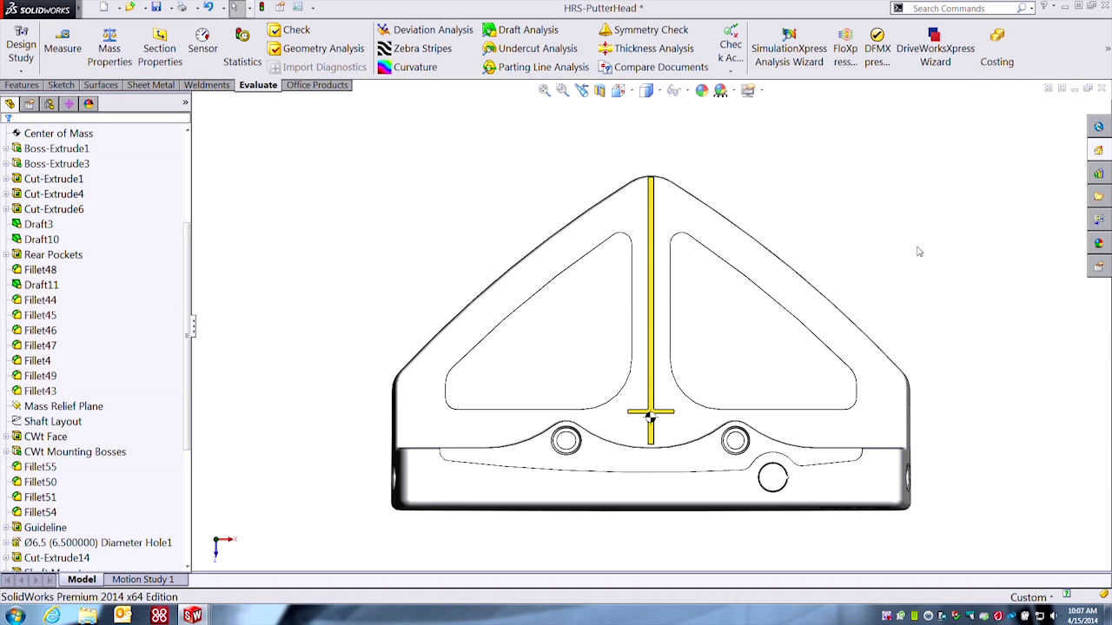
# Unsuppress the Stringers and Stringer Fillets features so the pockets cut the putter head
pyautogui.moveTo(933, 248)
pyautogui.mouseDown(button='middle')
pyautogui.moveTo(905, 347)
pyautogui.moveTo(935, 436)
pyautogui.mouseUp(button='middle')
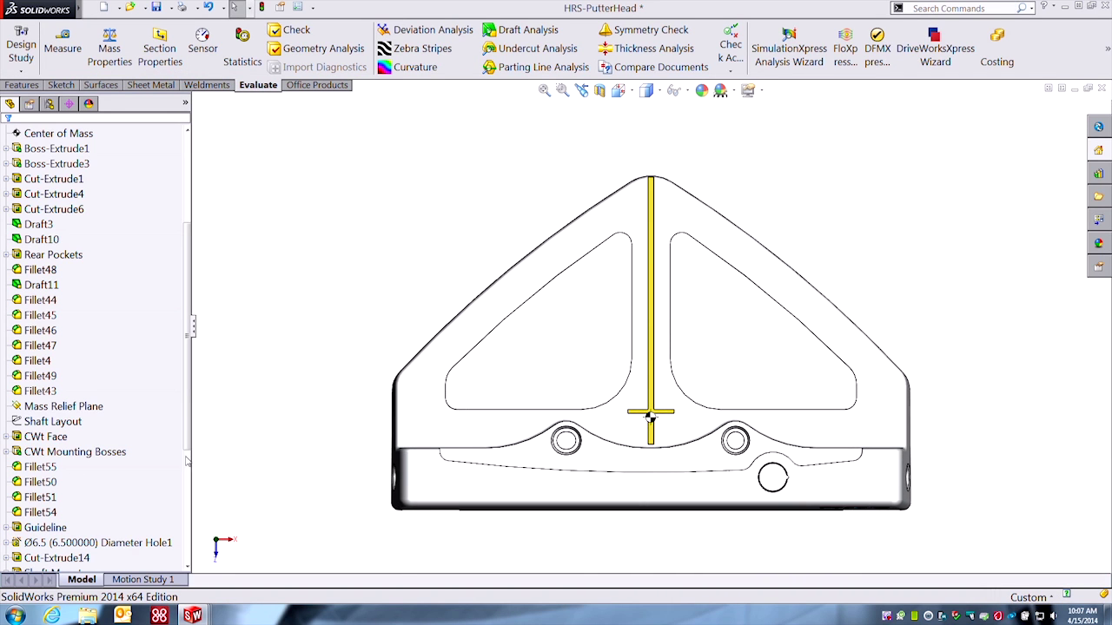
pyautogui.scroll(-3, 189, 513)
pyautogui.scroll(-2, 188, 512)
pyautogui.click(56, 558)
pyautogui.keyDown('ctrl'); pyautogui.click(43, 528); pyautogui.keyUp('ctrl')
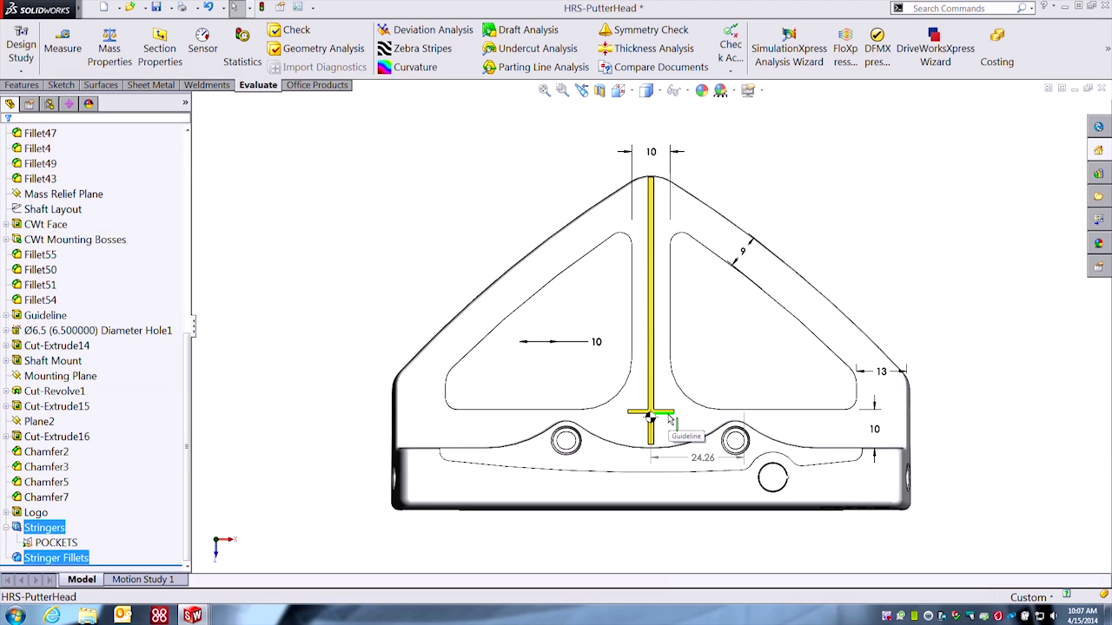
pyautogui.rightClick(55, 532)
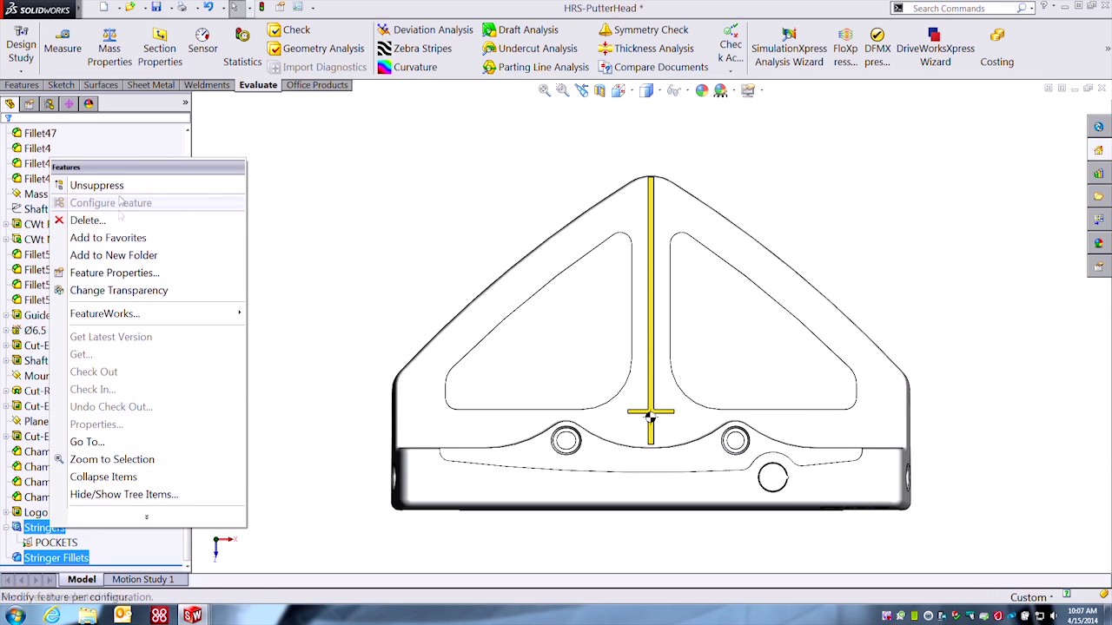
pyautogui.click(94, 185)
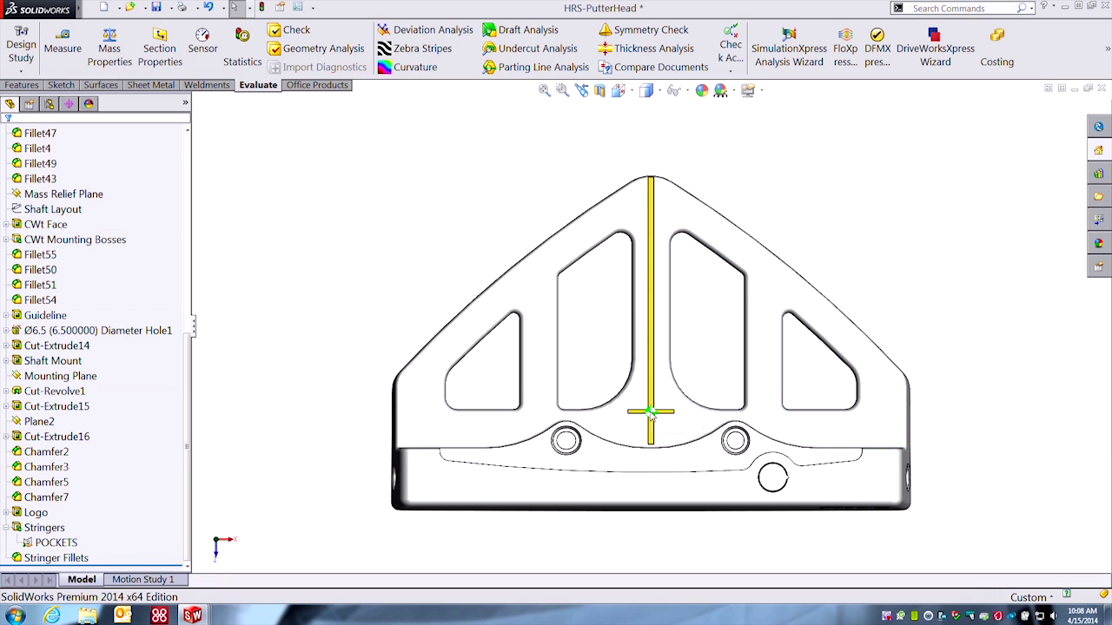
pyautogui.moveTo(910, 474); pyautogui.dragTo(850, 301, button='middle')
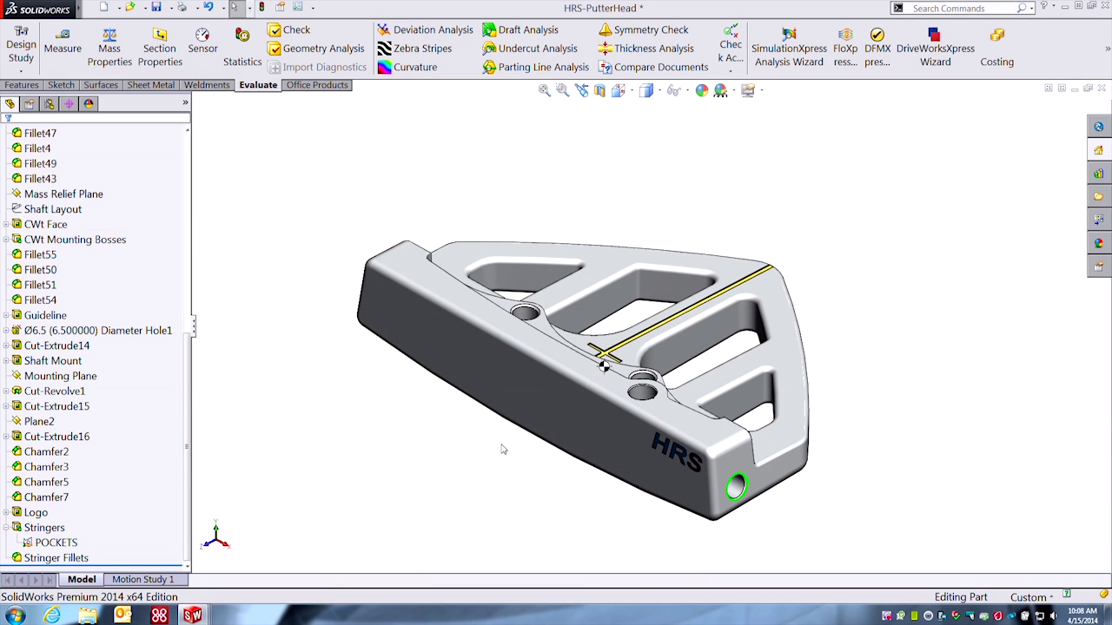
pyautogui.scroll(1, 193, 365)
pyautogui.scroll(8, 193, 358)
# Create Center of Mass Reference Point1 and move it just below Logo in the feature tree
pyautogui.click(64, 300)
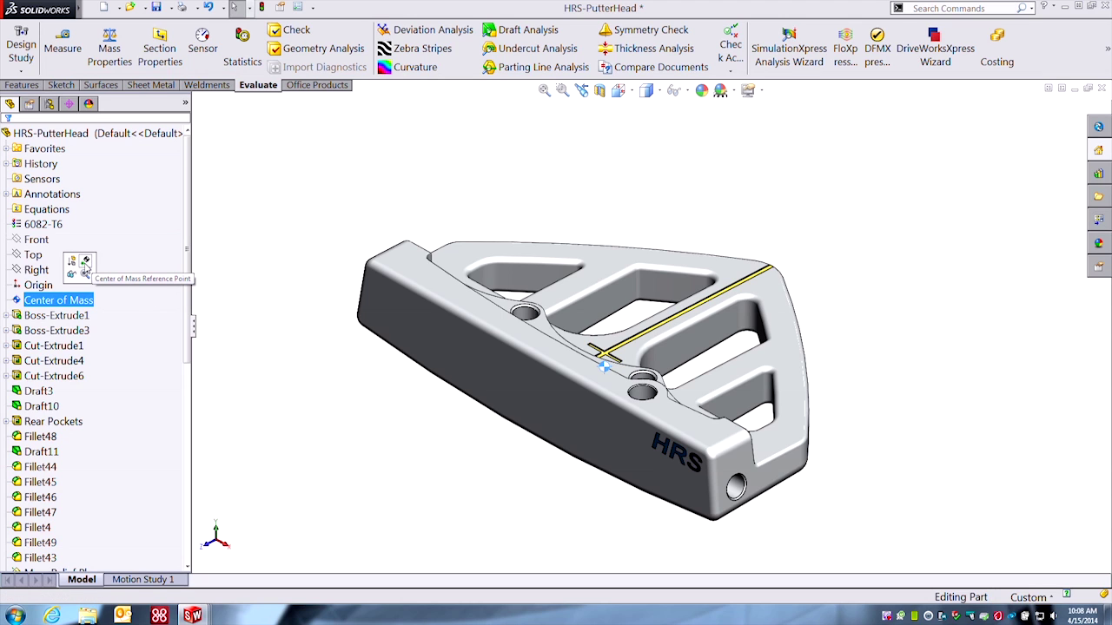
pyautogui.click(85, 269)
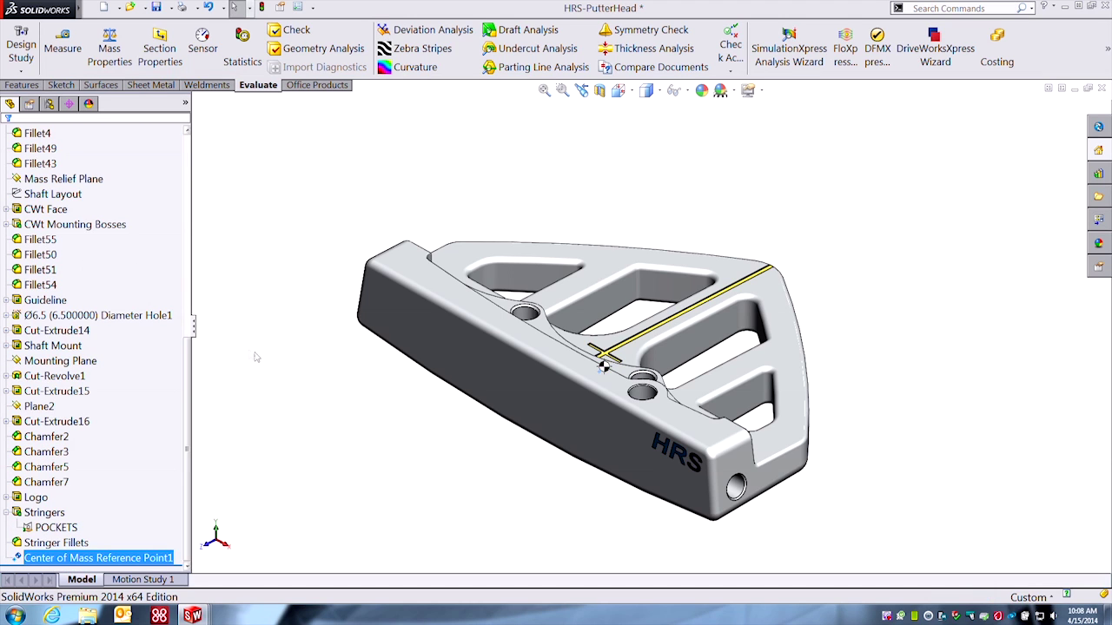
pyautogui.moveTo(184, 328); pyautogui.dragTo(190, 542)
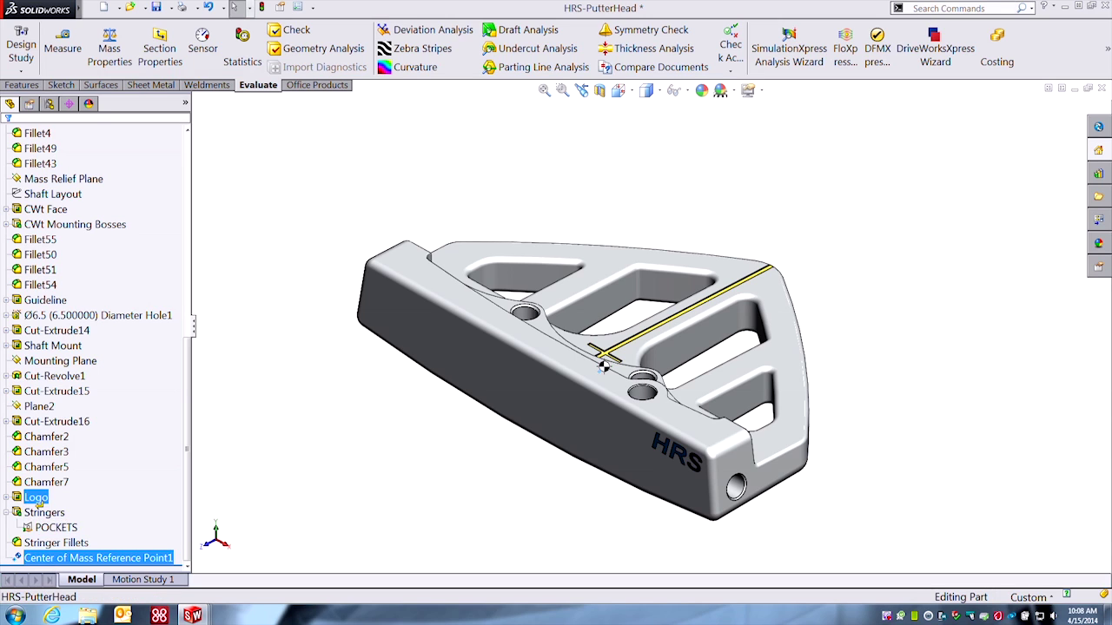
pyautogui.moveTo(35, 502); pyautogui.dragTo(35, 504)
# Select Reference Point1, Stringers and Stringer Fillets to check their geometry on the model
pyautogui.scroll(-5, 607, 382)
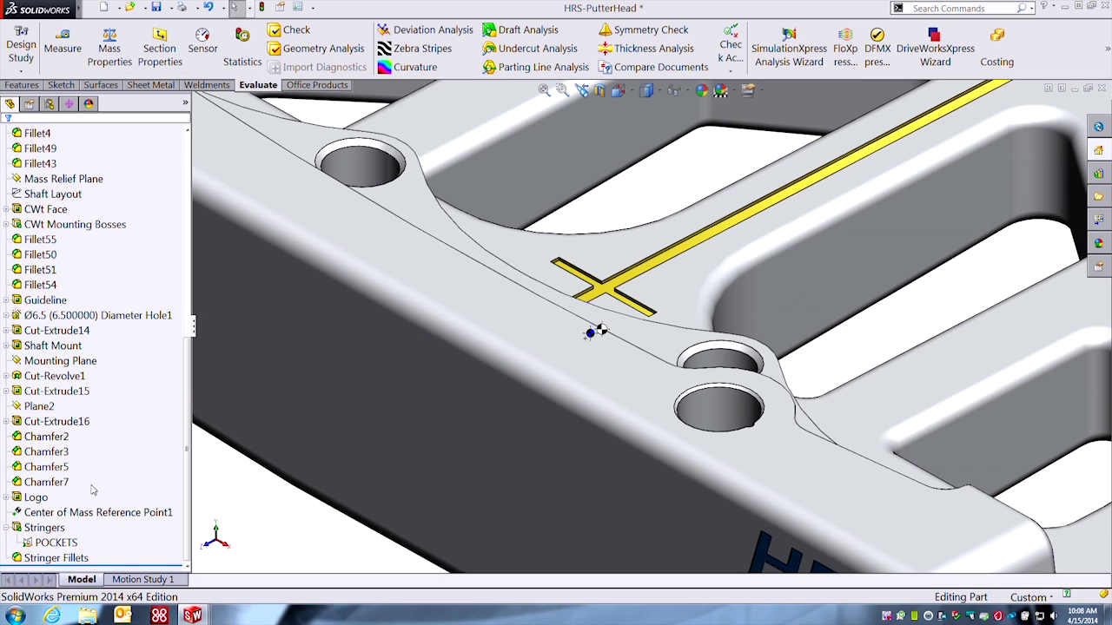
pyautogui.click(60, 511)
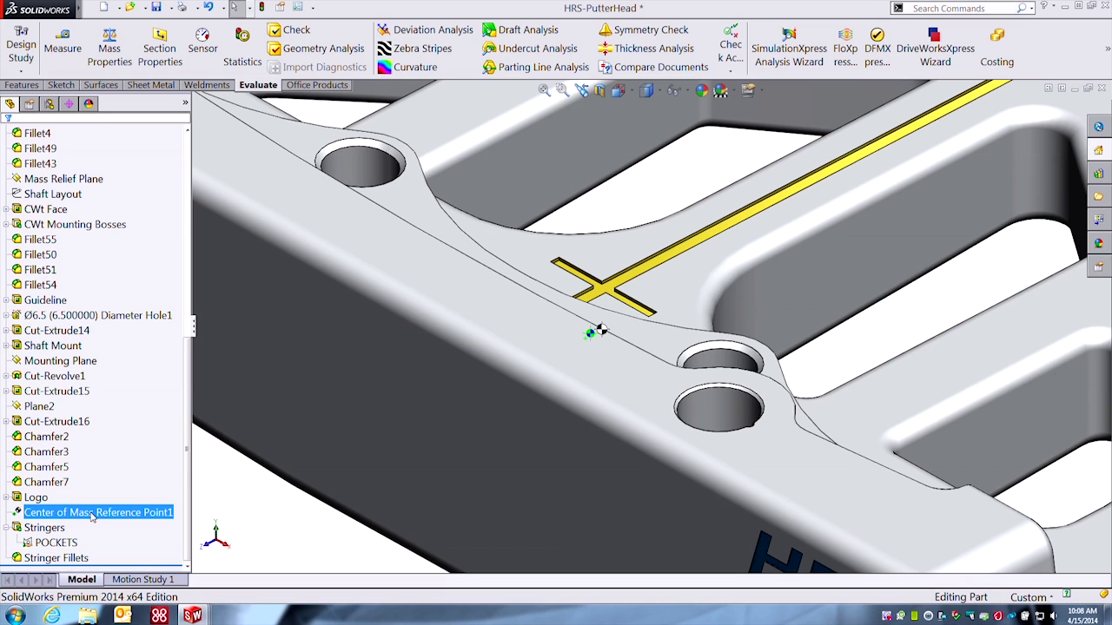
pyautogui.click(48, 528)
pyautogui.click(53, 558)
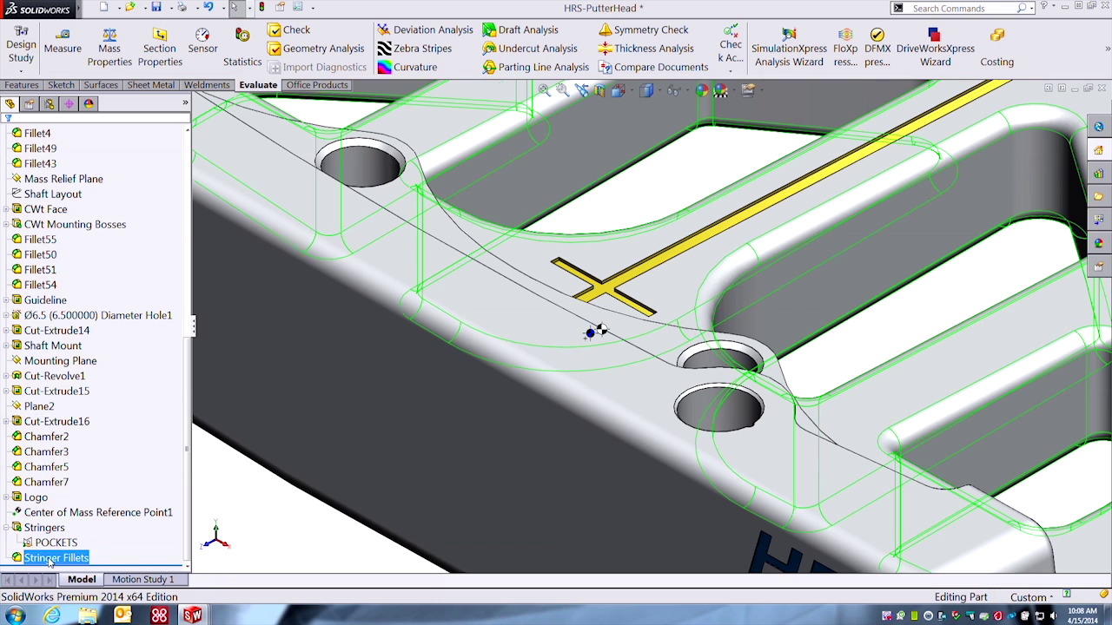
pyautogui.click(238, 503)
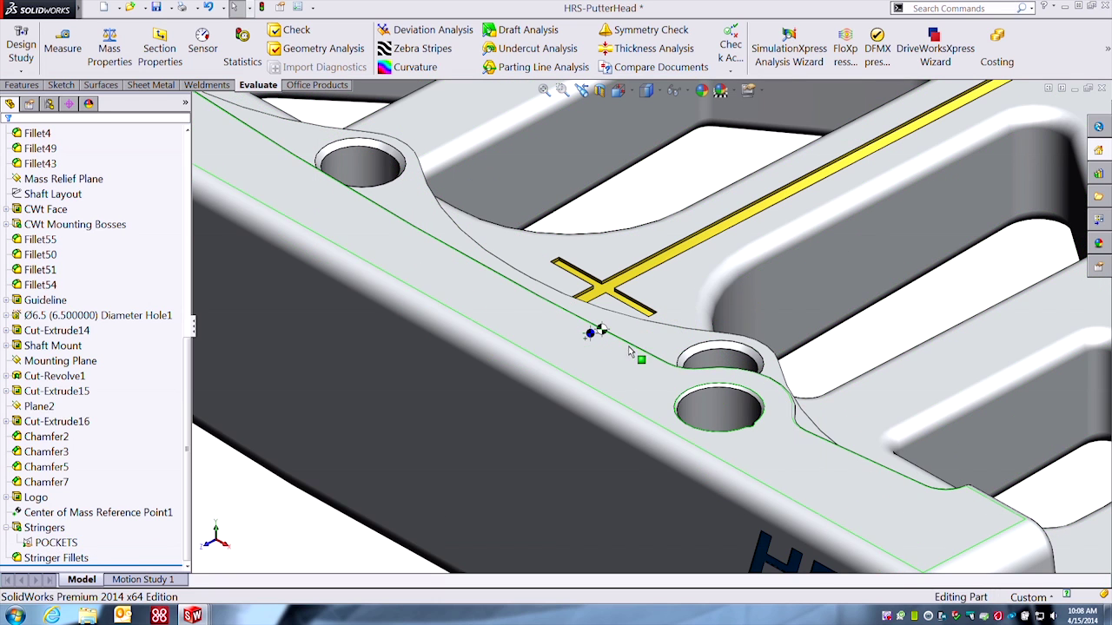
# Measure the 1.37 mm gap between center of mass and its reference point, then switch to HRS-Putter
pyautogui.click(591, 334)
pyautogui.keyDown('ctrl'); pyautogui.click(602, 330); pyautogui.keyUp('ctrl')
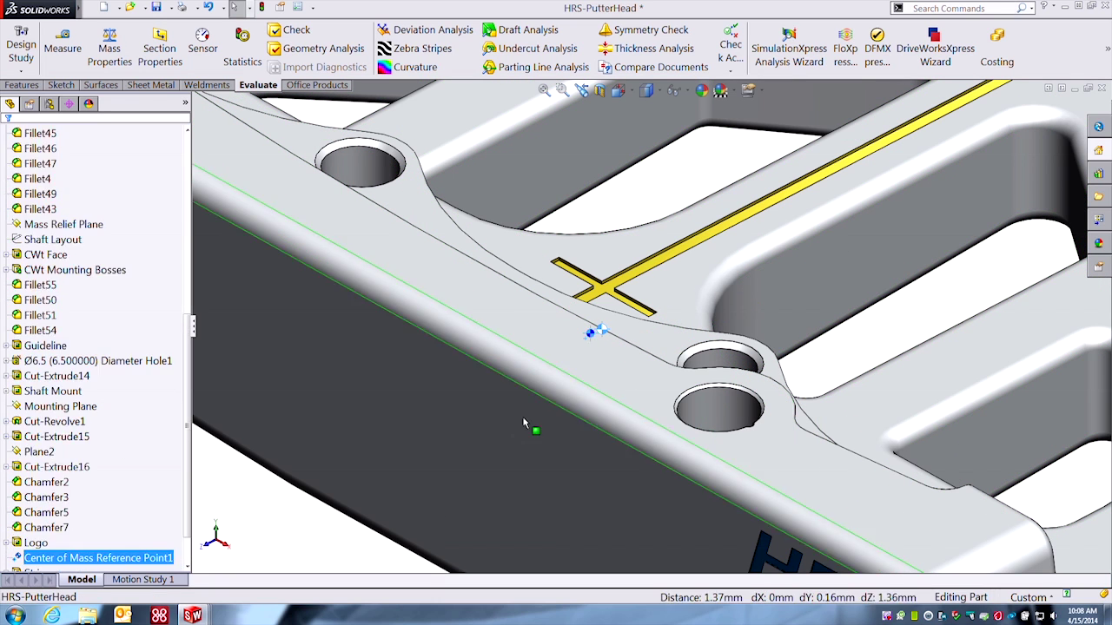
pyautogui.press('f')
pyautogui.moveTo(399, 461); pyautogui.dragTo(412, 488, button='right')
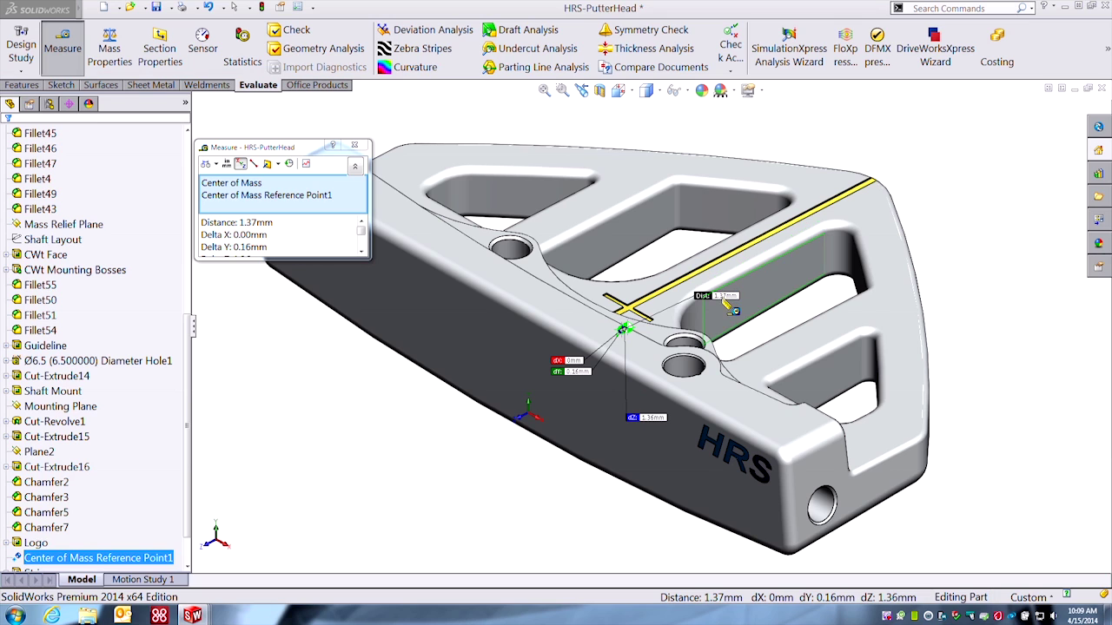
pyautogui.click(348, 466)
pyautogui.click(355, 146)
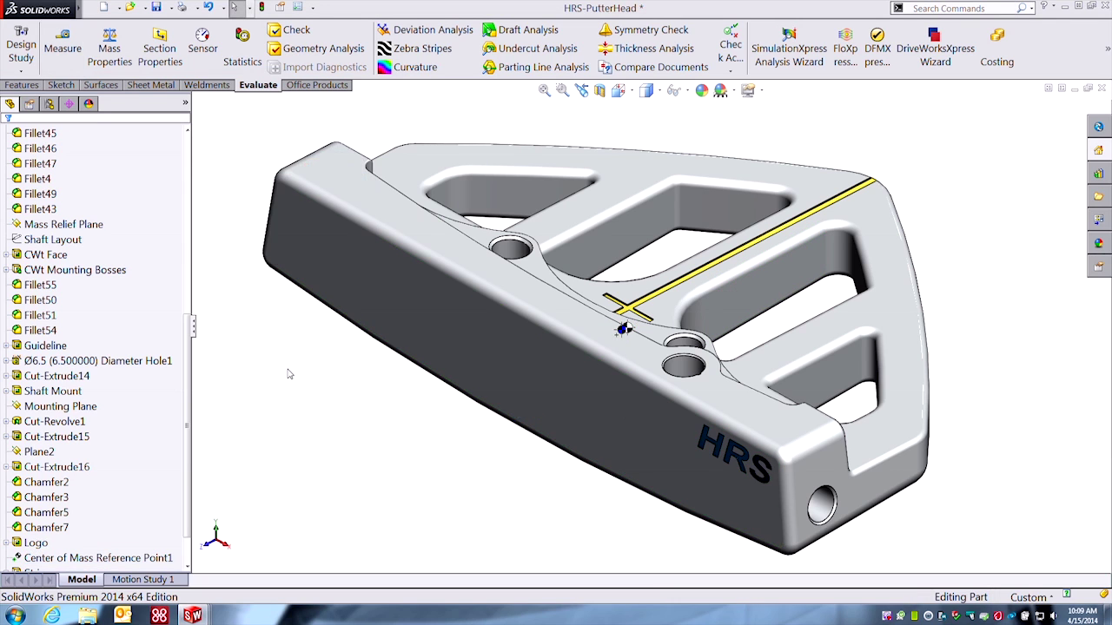
pyautogui.hotkey('ctrl', 'Tab')
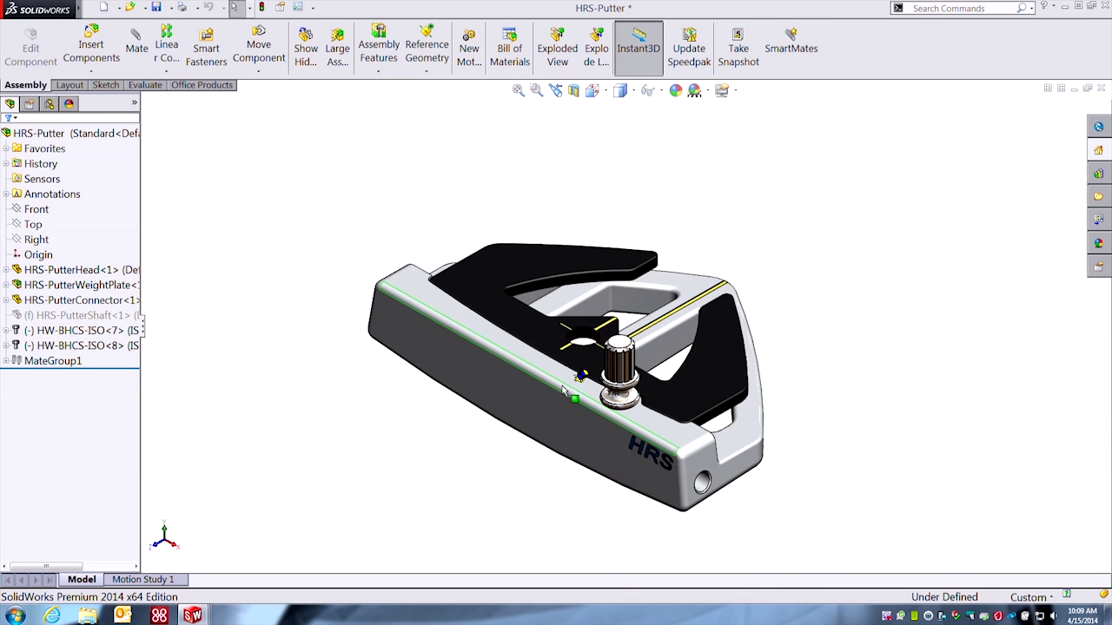
pyautogui.scroll(-5, 614, 393)
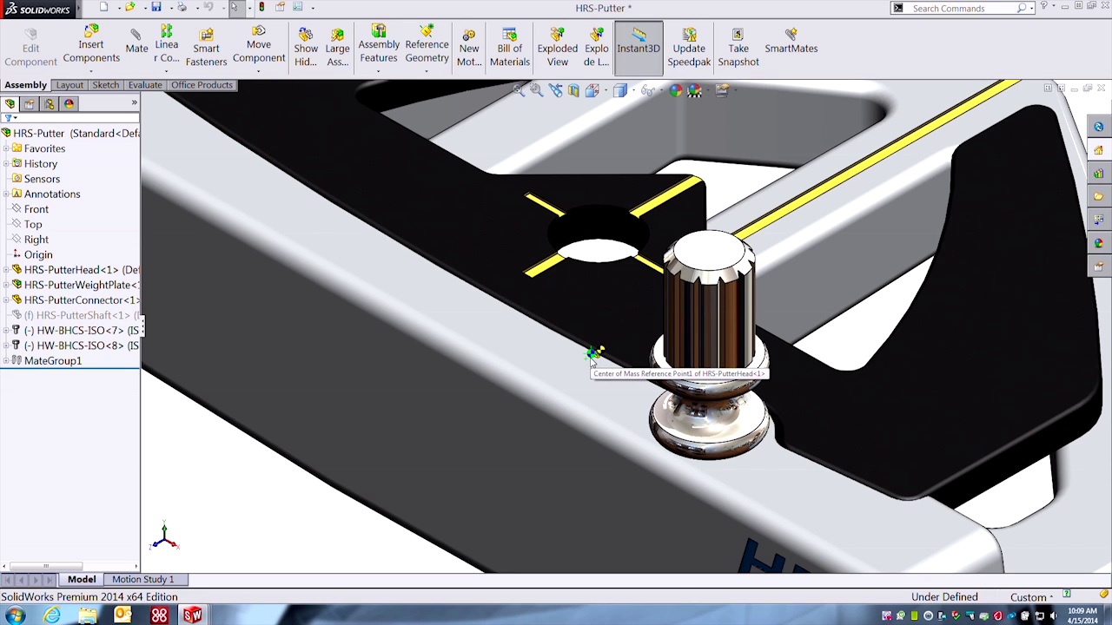
pyautogui.click(594, 352)
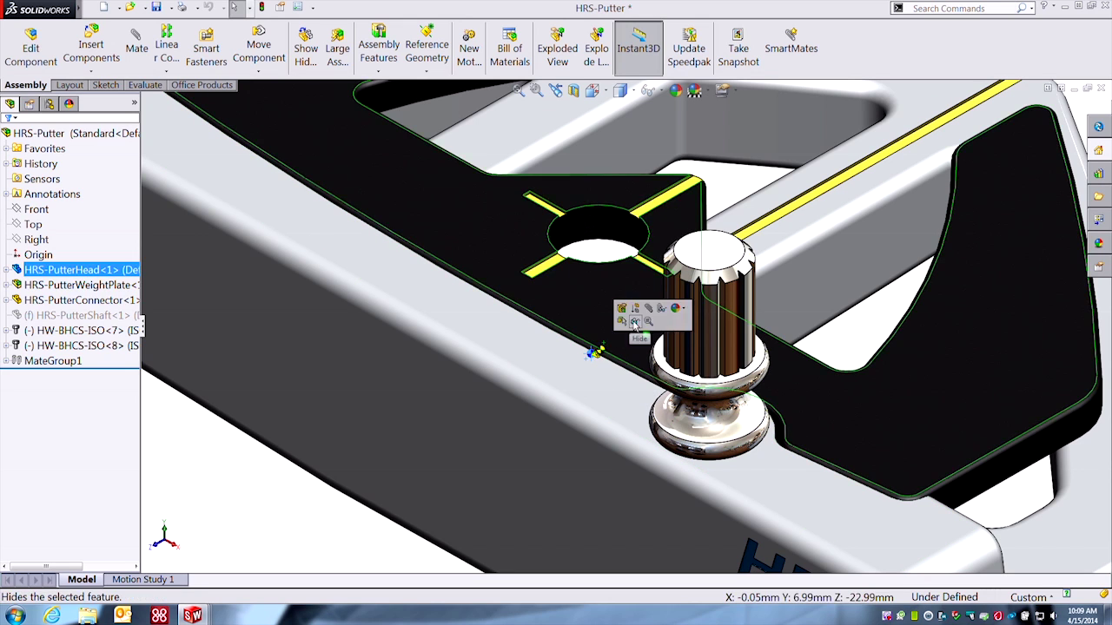
pyautogui.click(598, 350)
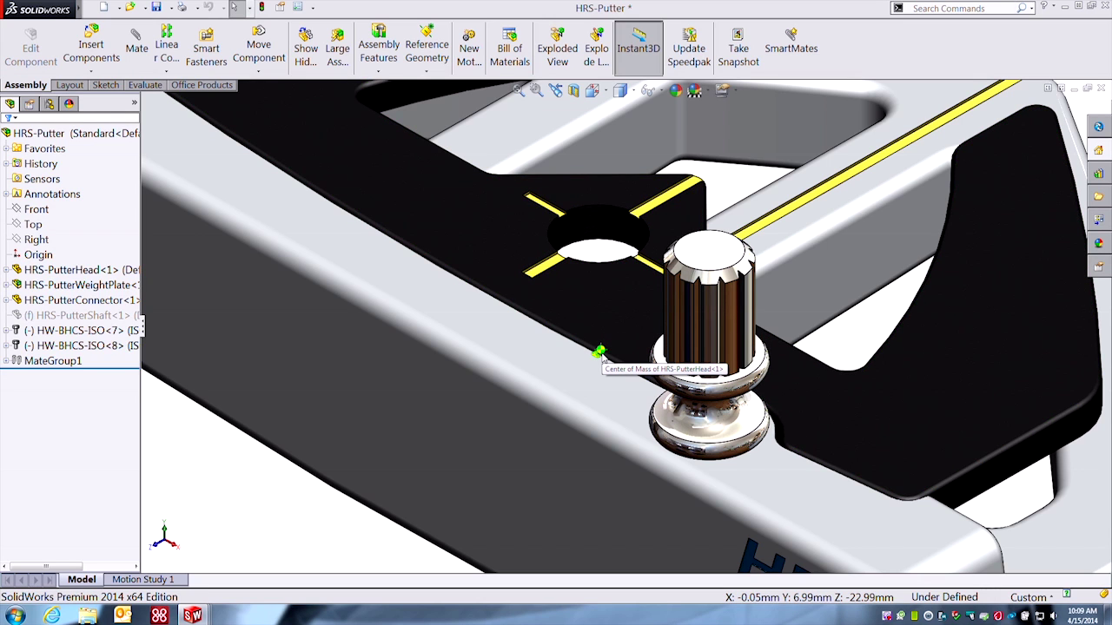
pyautogui.click(597, 363)
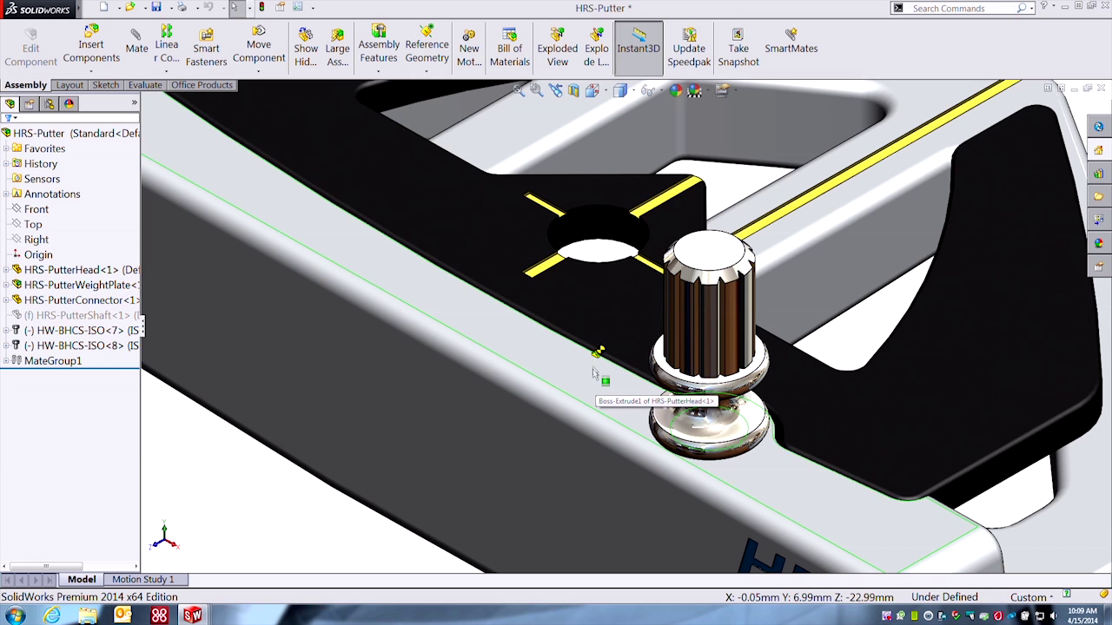
pyautogui.scroll(5, 601, 383)
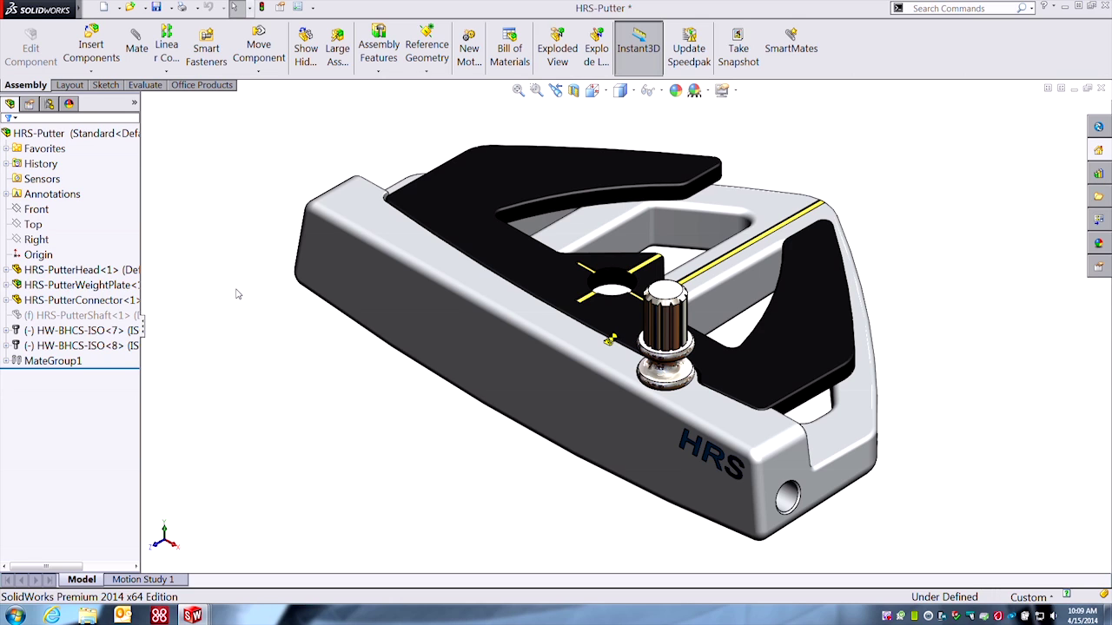
# Add a Center of Mass to the HRS-Putter assembly from Reference Geometry
pyautogui.press('s')
pyautogui.click(291, 338)
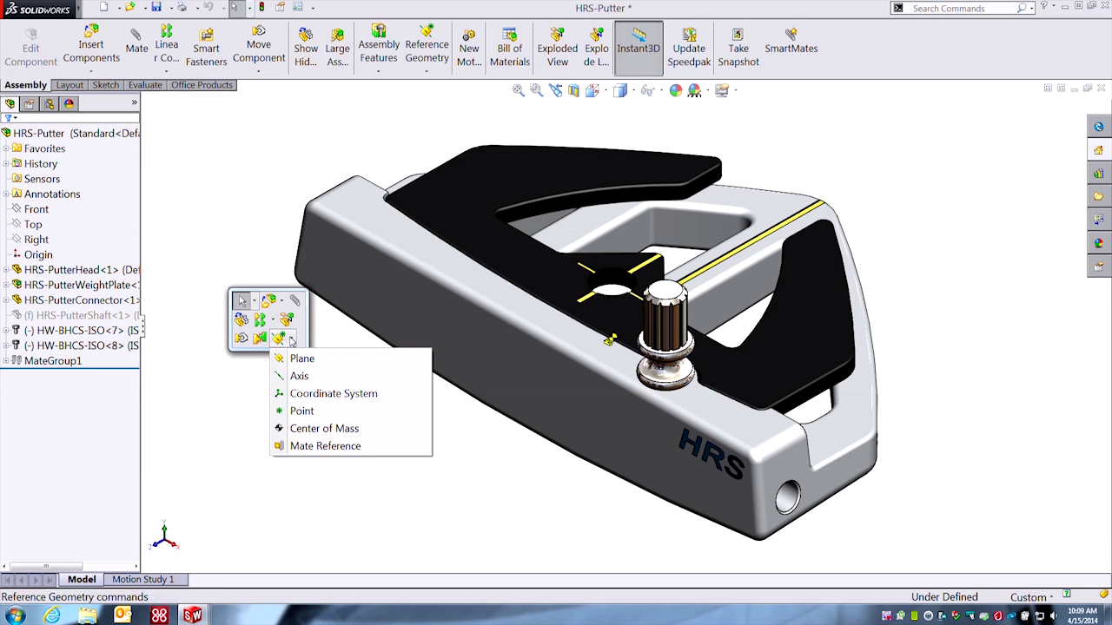
pyautogui.click(299, 428)
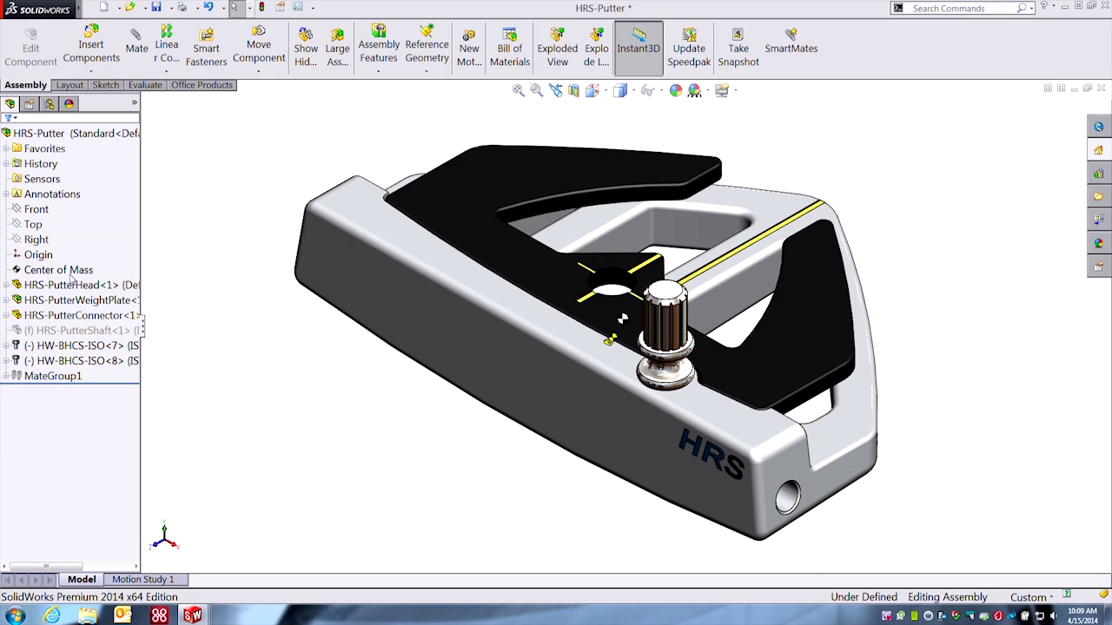
pyautogui.scroll(-3, 610, 339)
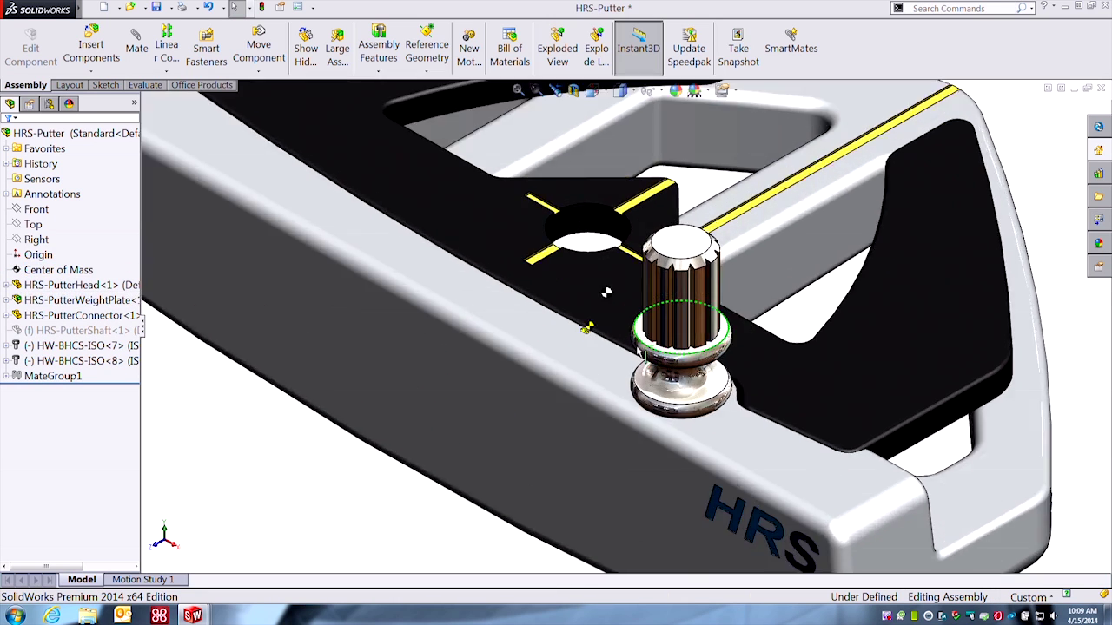
pyautogui.scroll(4, 529, 456)
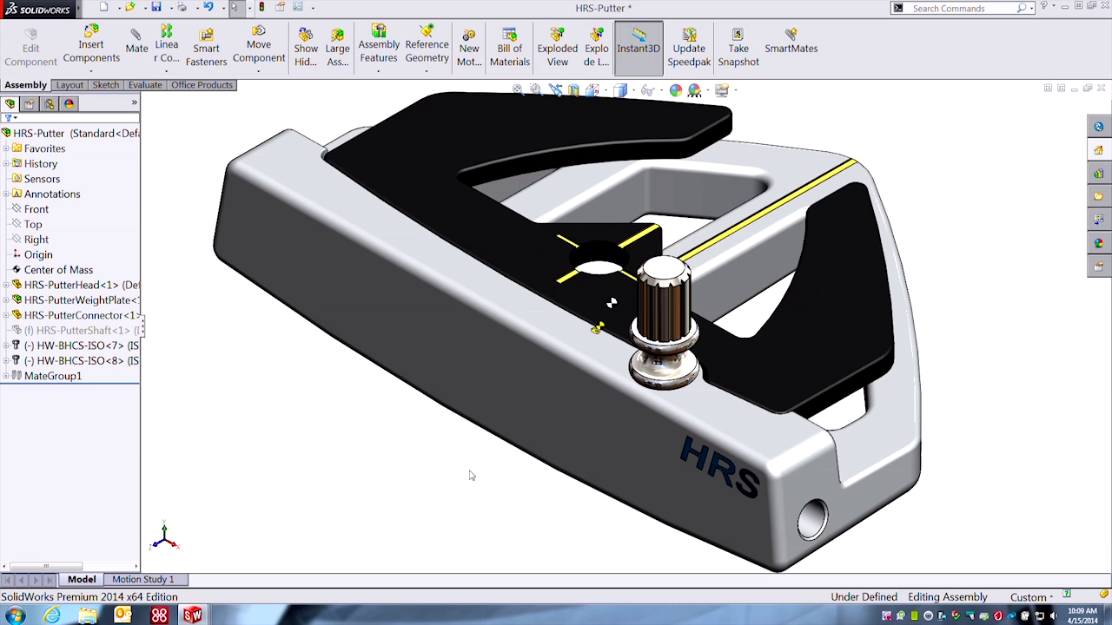
pyautogui.scroll(3, 462, 450)
# Adjust the Hide/Show Items options and zoom out to view the whole putter
pyautogui.click(654, 91)
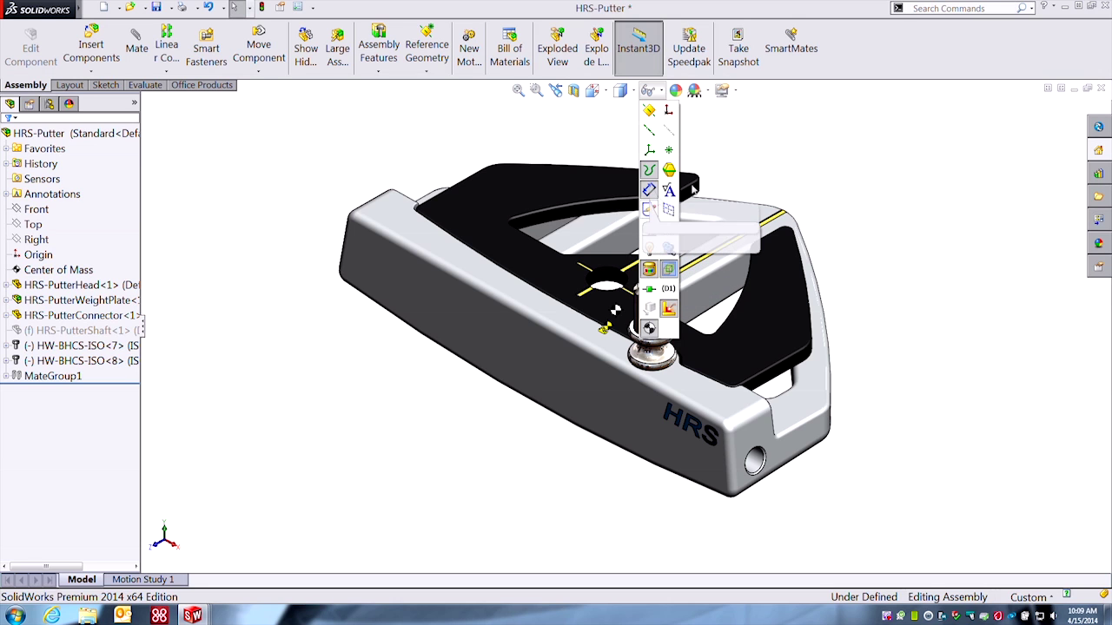
pyautogui.moveTo(707, 273); pyautogui.dragTo(466, 496, button='middle')
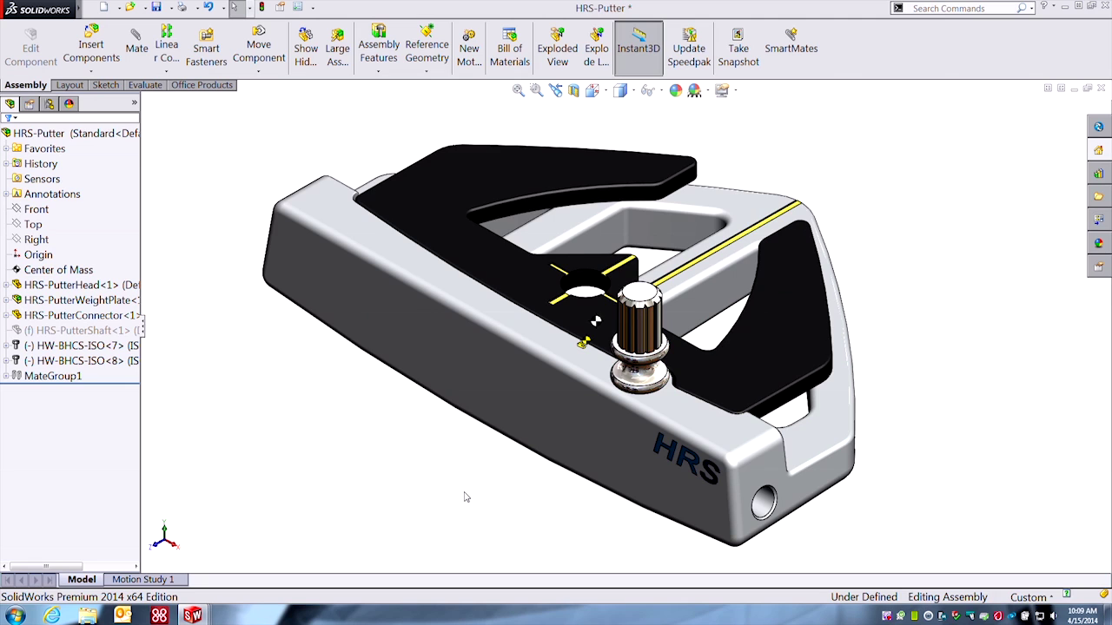
pyautogui.press('z')
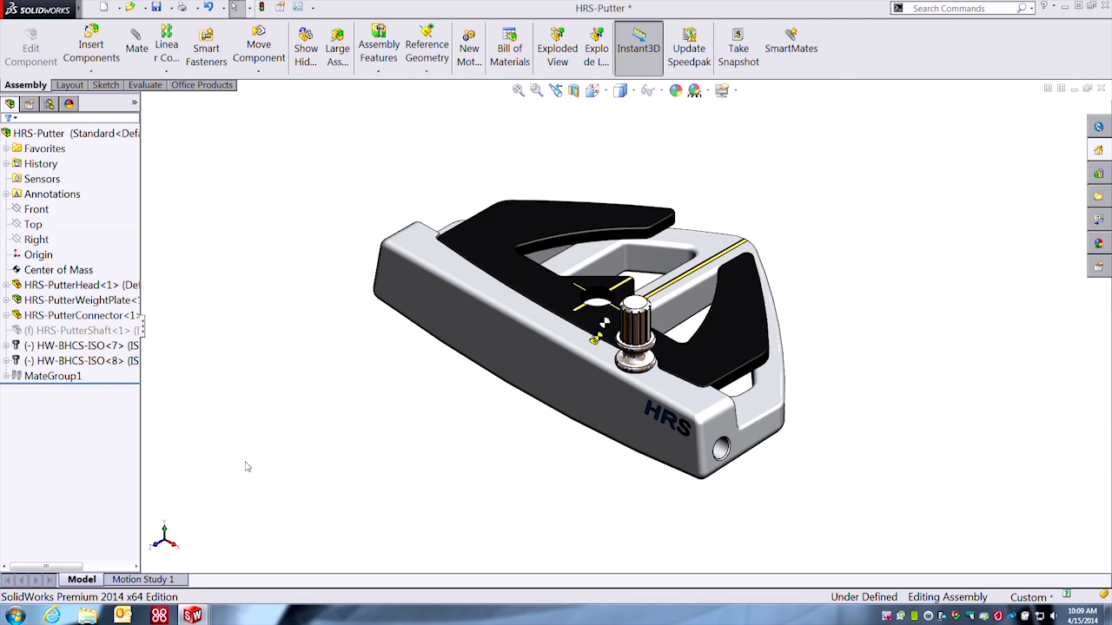
# Activate the Light configuration and view the putter from the side
pyautogui.click(49, 103)
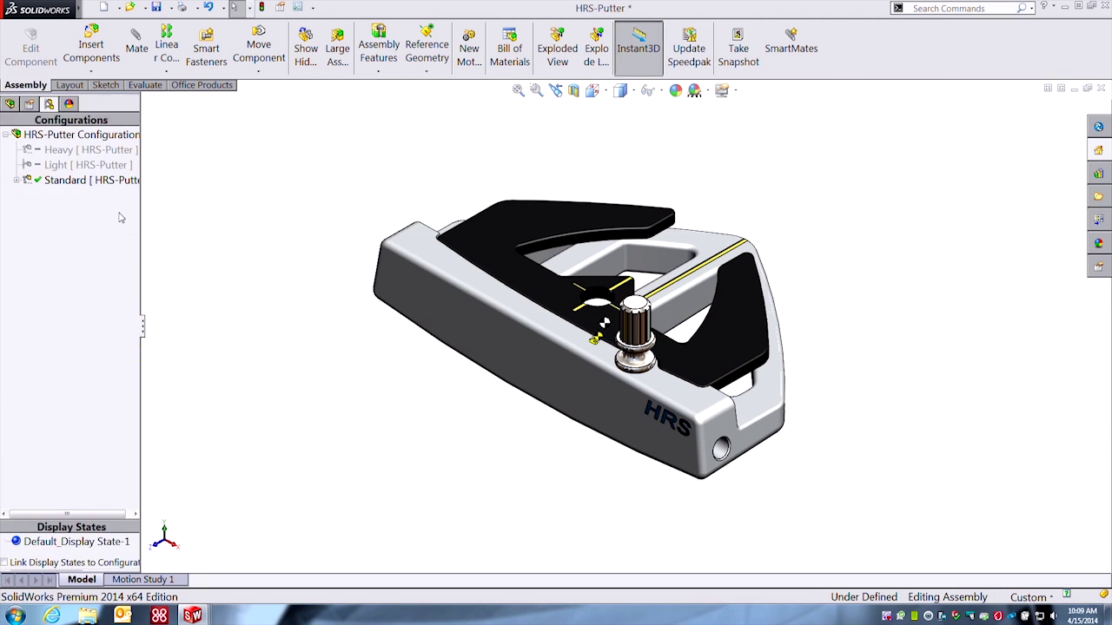
pyautogui.click(64, 167)
pyautogui.doubleClick(64, 167)
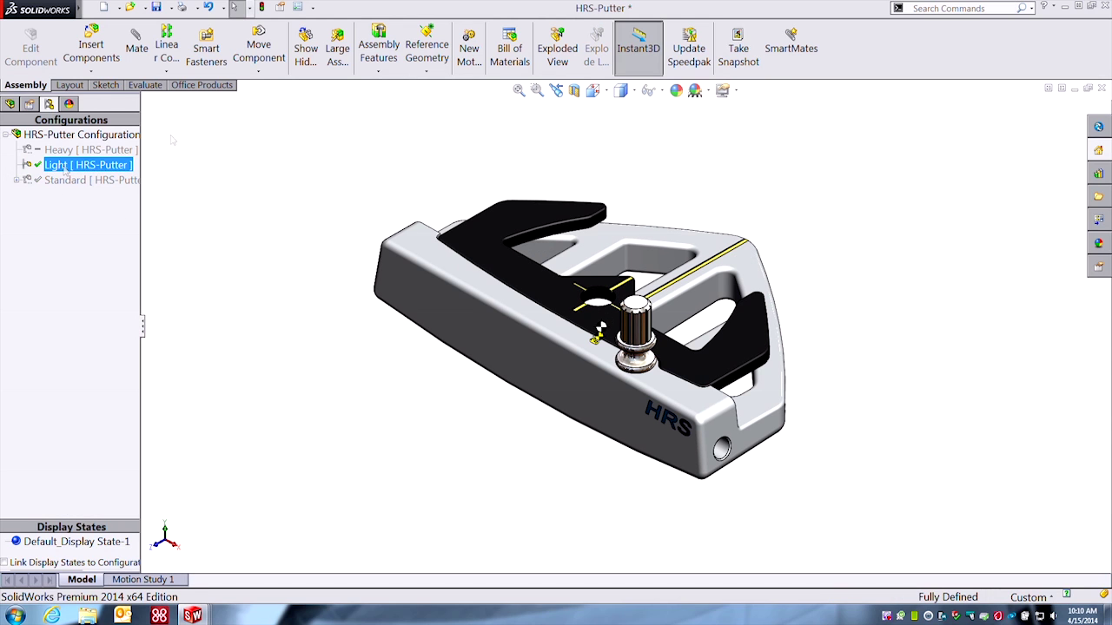
pyautogui.click(514, 136)
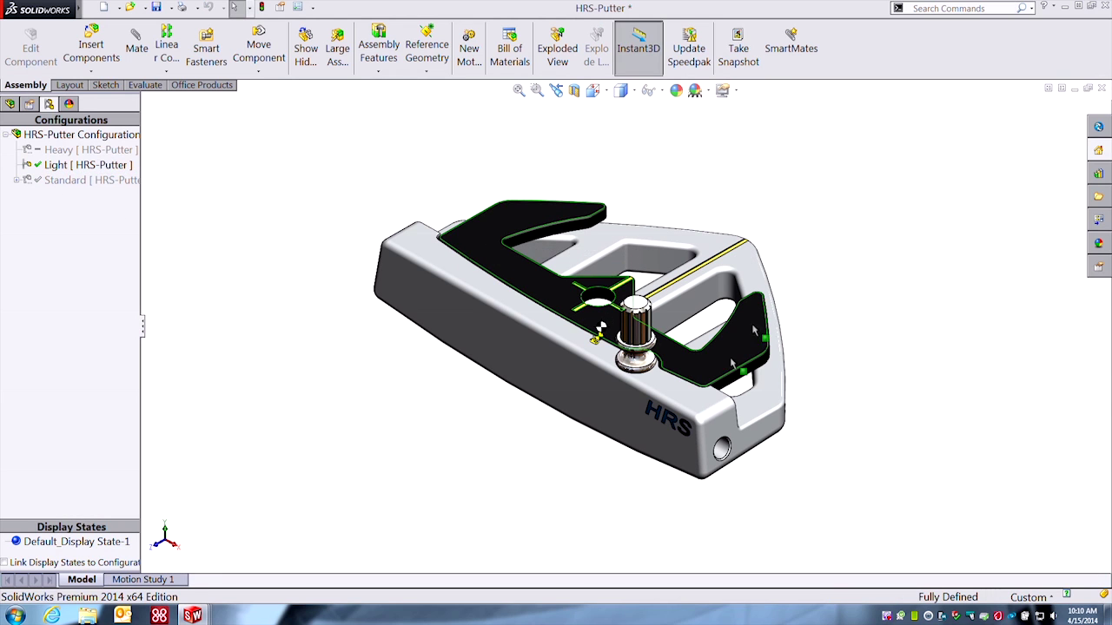
pyautogui.moveTo(518, 491); pyautogui.dragTo(457, 403, button='middle')
pyautogui.scroll(-2, 596, 318)
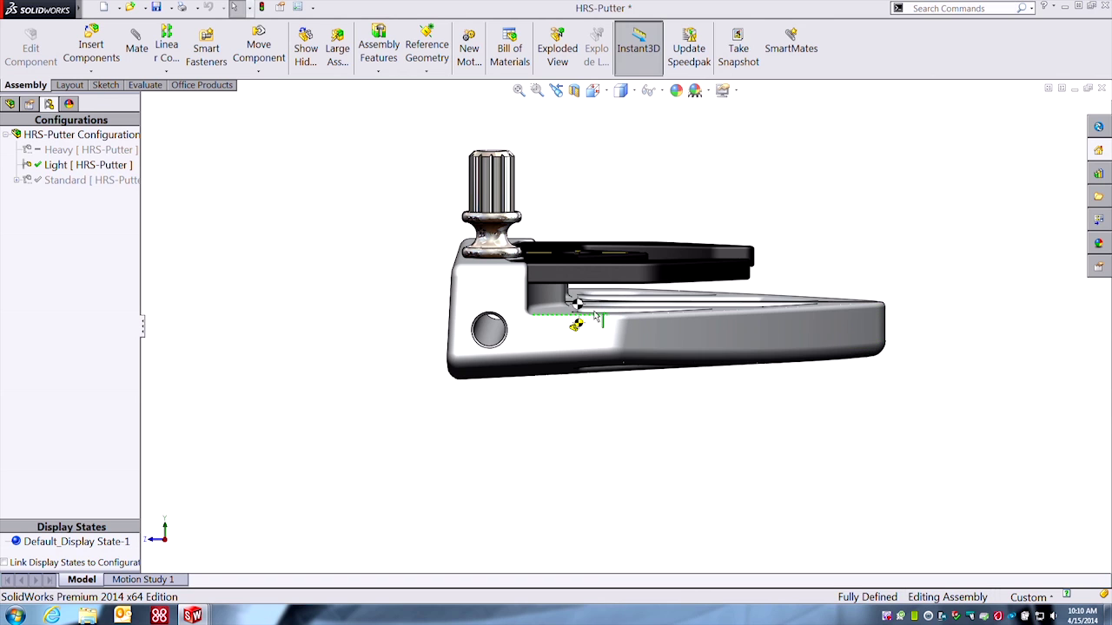
# Activate Standard, then Heavy, and return to an isometric view
pyautogui.doubleClick(65, 181)
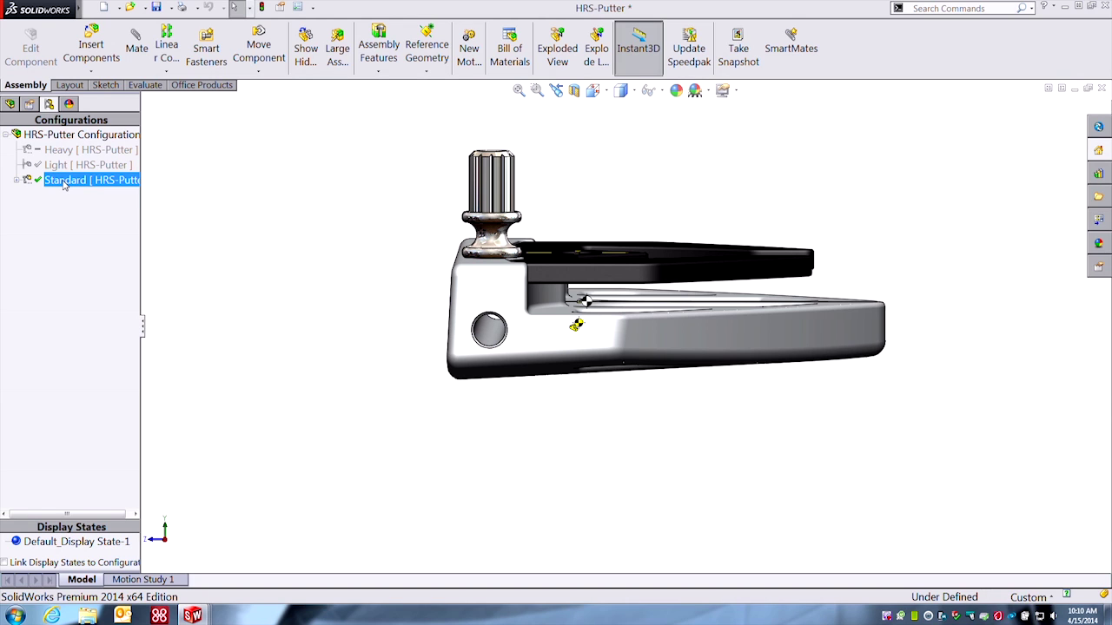
pyautogui.doubleClick(66, 151)
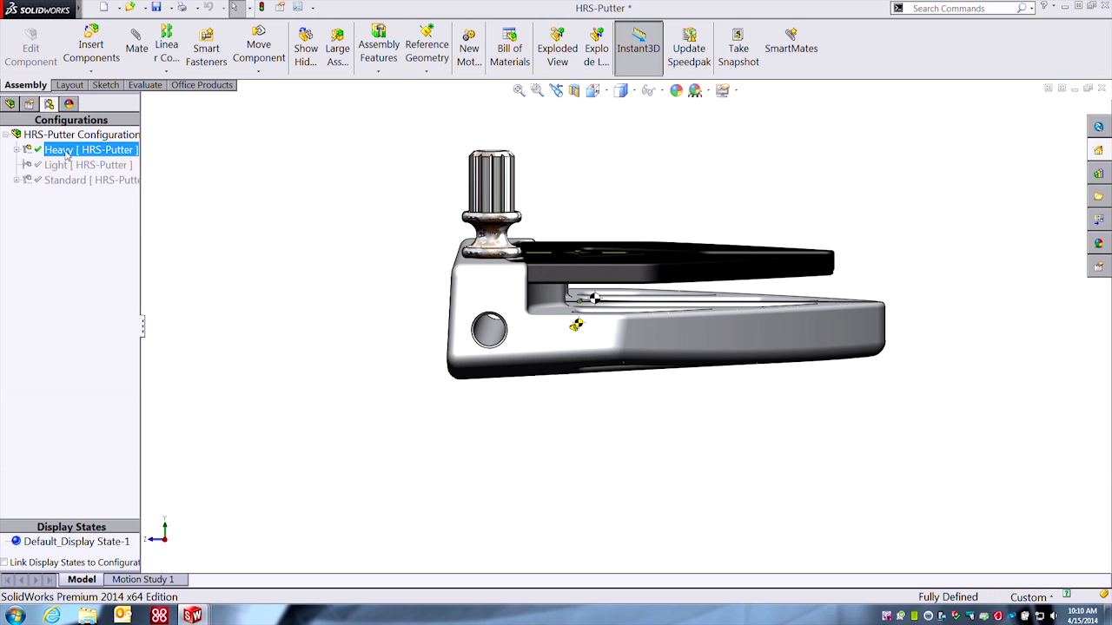
pyautogui.click(169, 242)
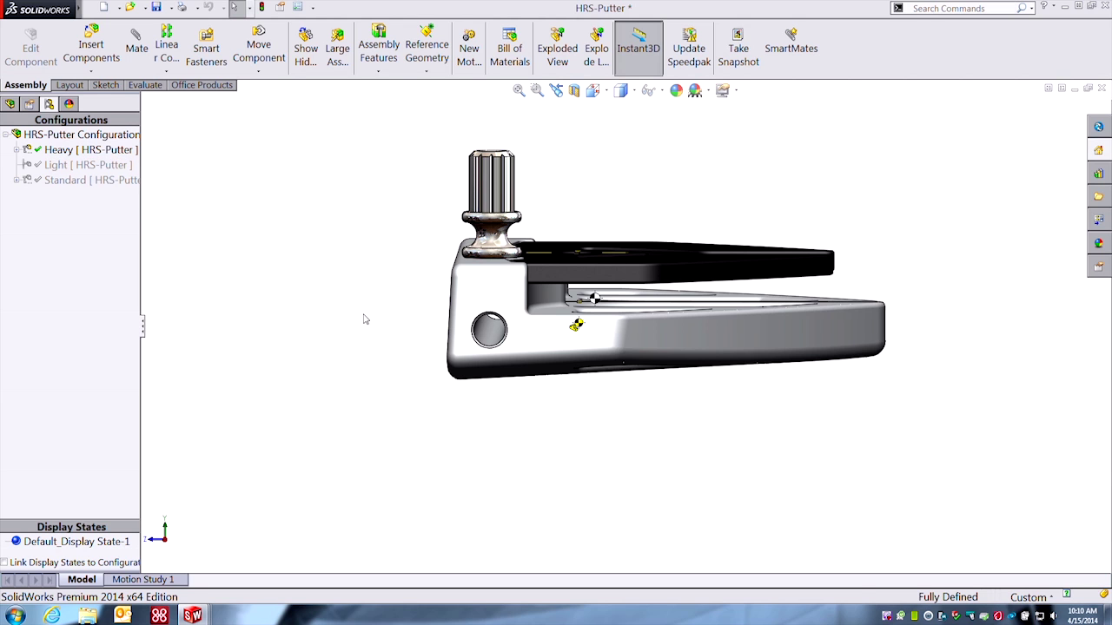
pyautogui.moveTo(365, 319); pyautogui.dragTo(428, 441, button='middle')
# Unsuppress HRS-PutterShaft and zoom out to see the full putter with shaft
pyautogui.click(10, 104)
pyautogui.click(81, 331)
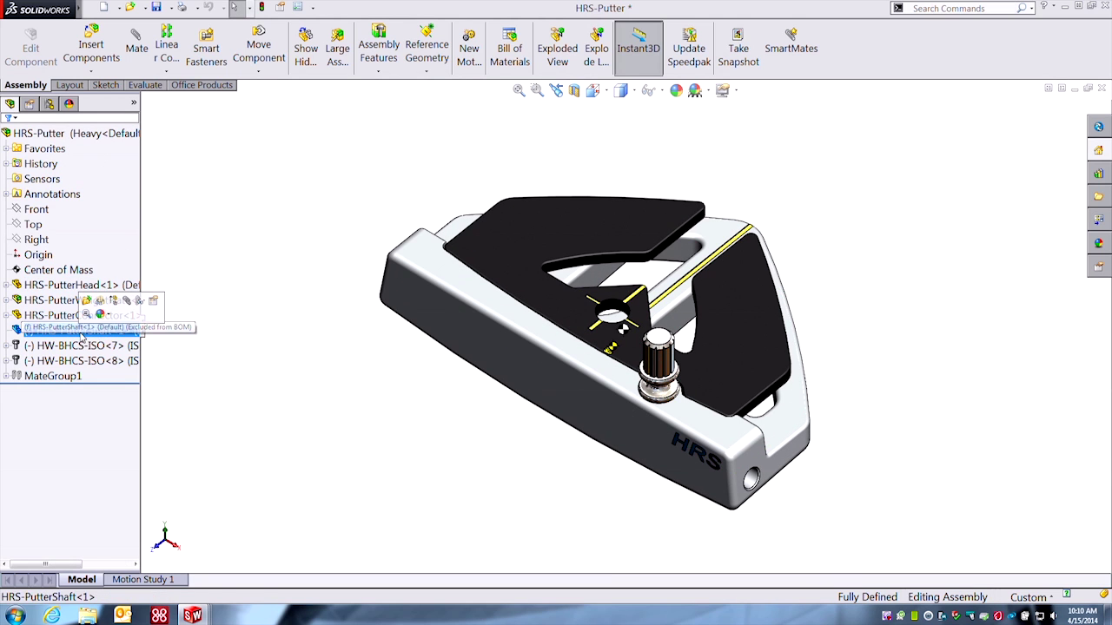
pyautogui.click(119, 304)
pyautogui.click(331, 367)
pyautogui.press('z')
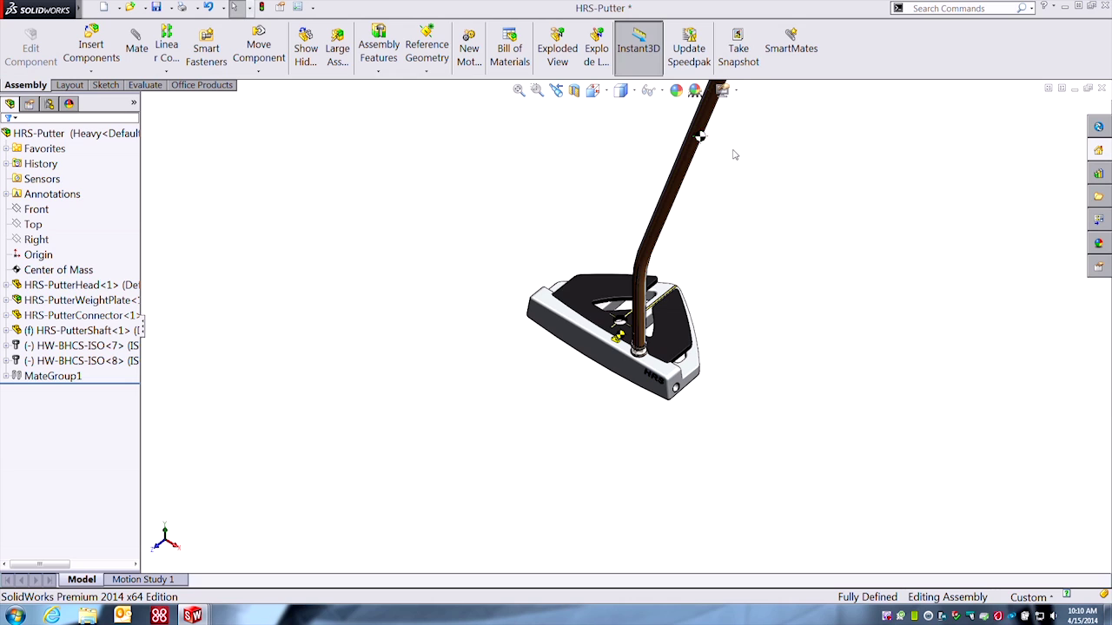
pyautogui.keyDown('ctrl'); pyautogui.moveTo(734, 155); pyautogui.dragTo(724, 241, button='middle'); pyautogui.keyUp('ctrl')
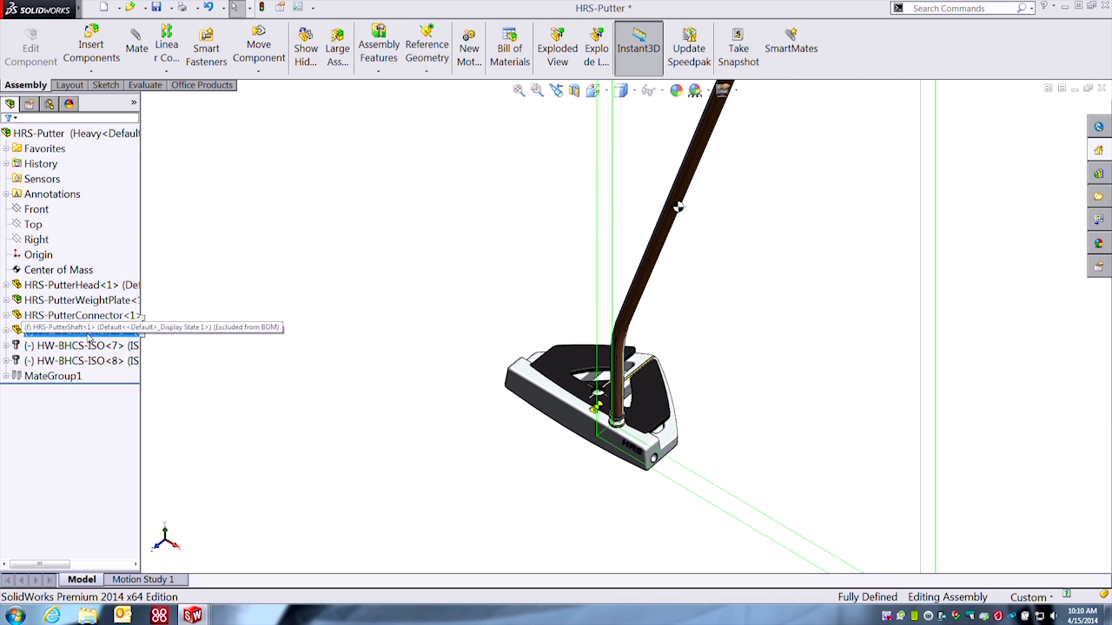
# Re-suppress the shaft, activate the Standard configuration, and switch to the HawkEyePutter drawing
pyautogui.click(87, 330)
pyautogui.click(149, 301)
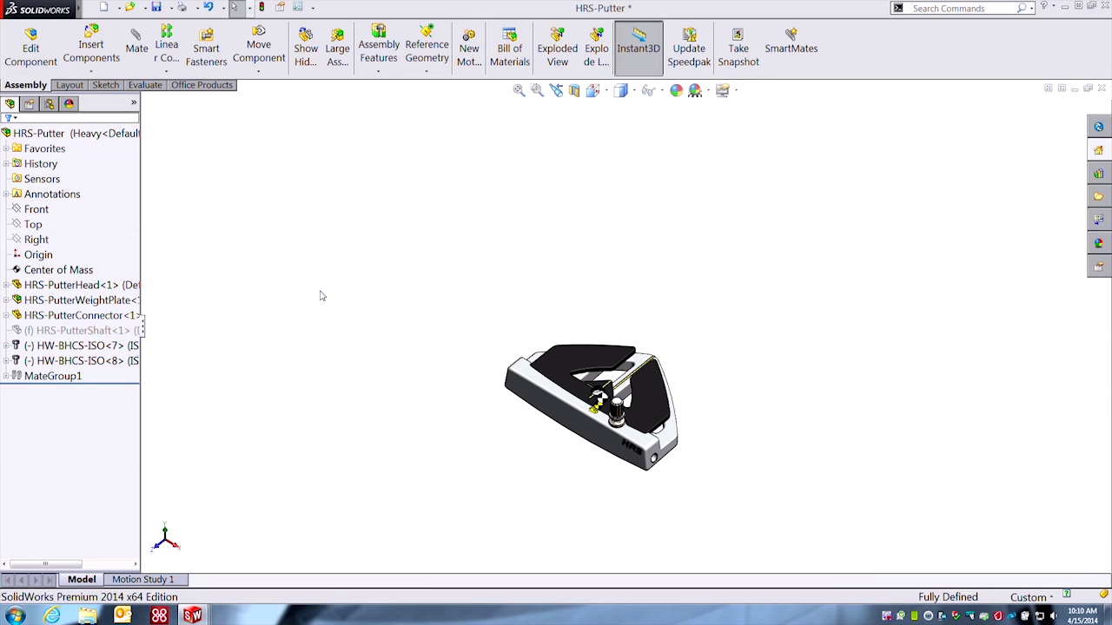
pyautogui.click(48, 104)
pyautogui.click(50, 151)
pyautogui.doubleClick(69, 180)
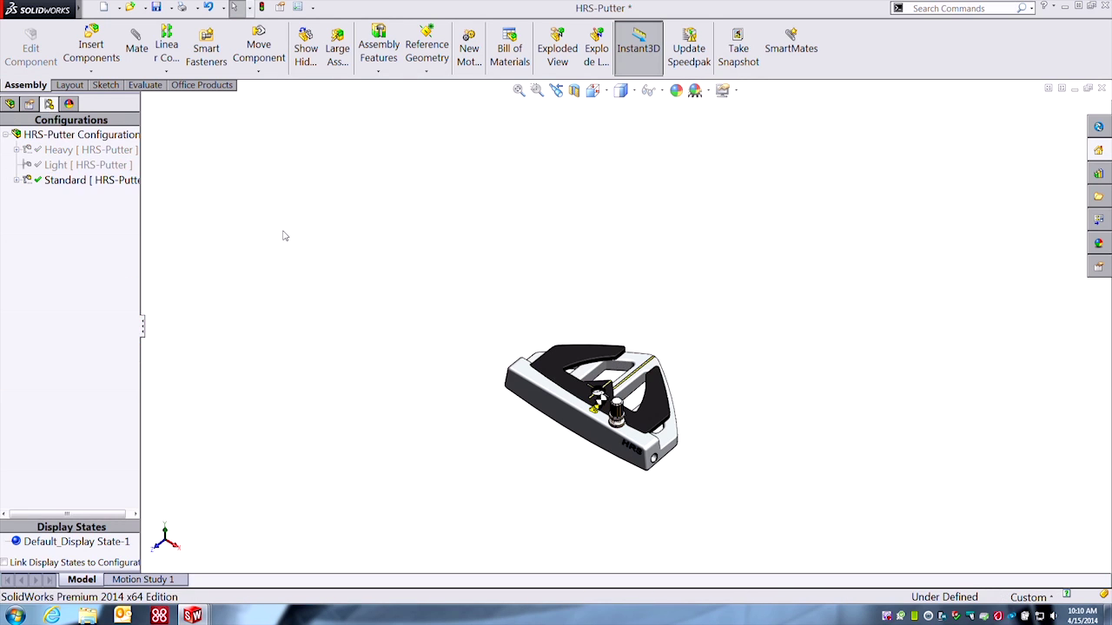
pyautogui.hotkey('ctrl', 'Tab')
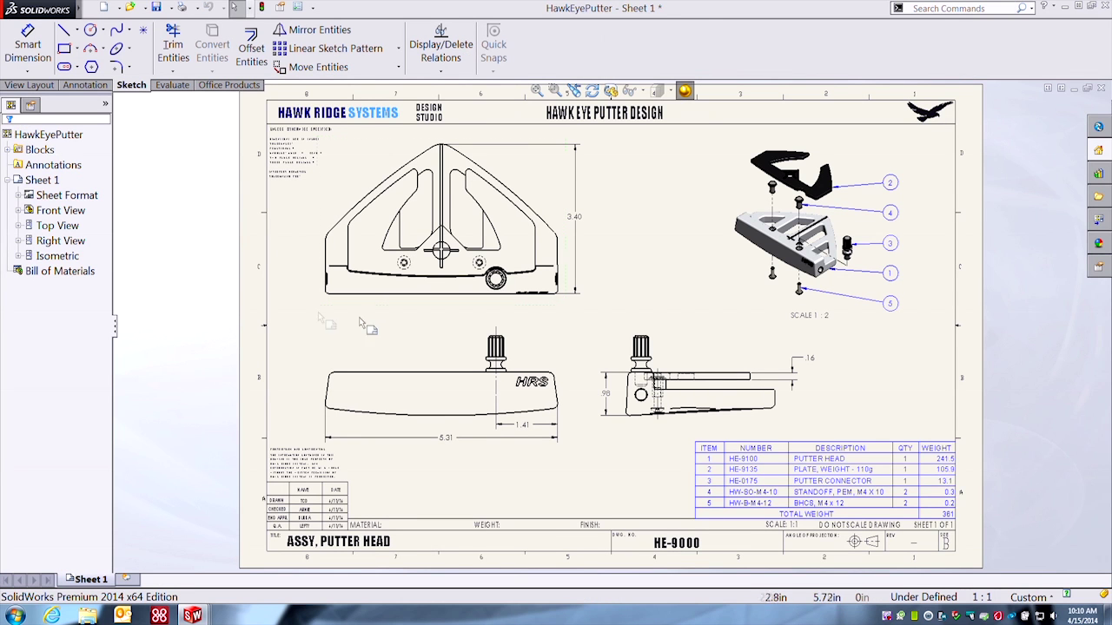
# Show the HRS-Putter assembly's Center of Mass under Top View in the drawing's feature tree
pyautogui.click(356, 188)
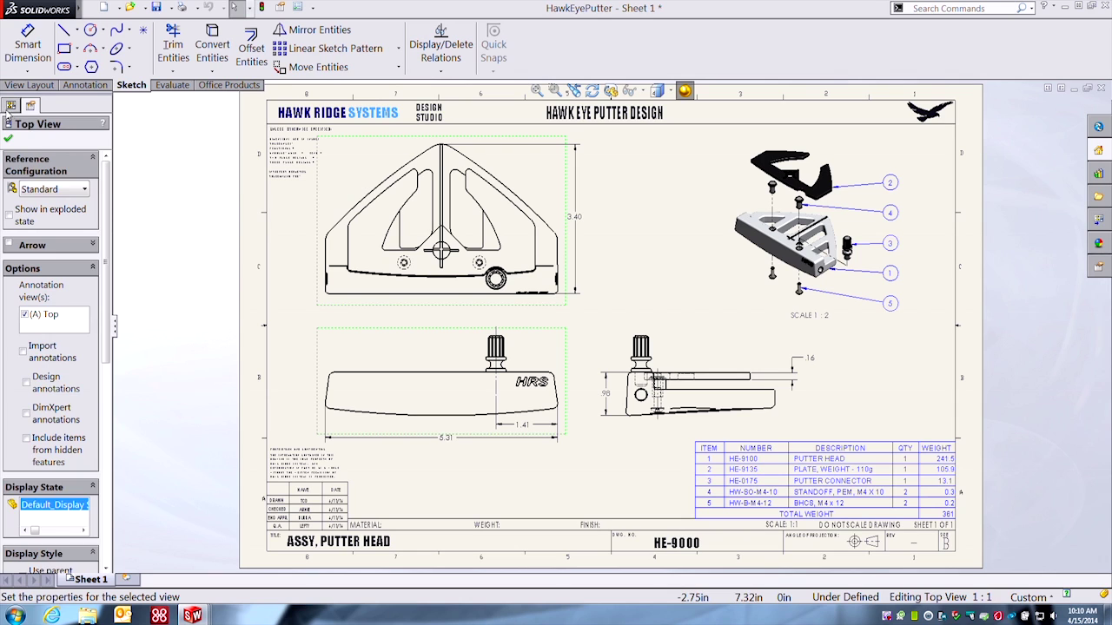
pyautogui.click(11, 105)
pyautogui.click(17, 226)
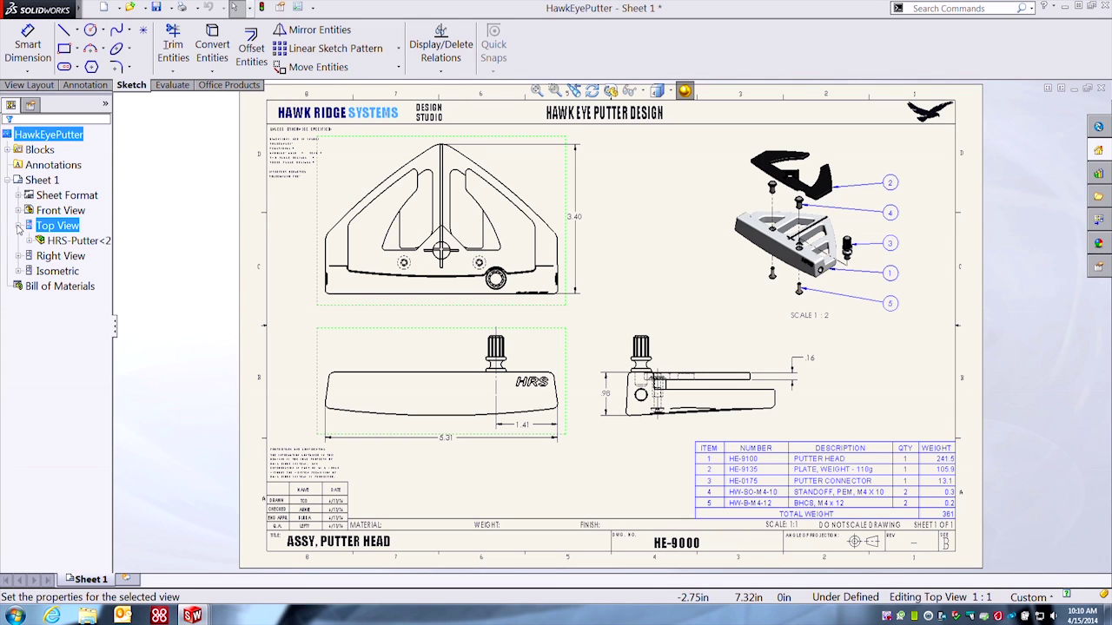
pyautogui.click(30, 241)
pyautogui.click(71, 318)
pyautogui.click(84, 378)
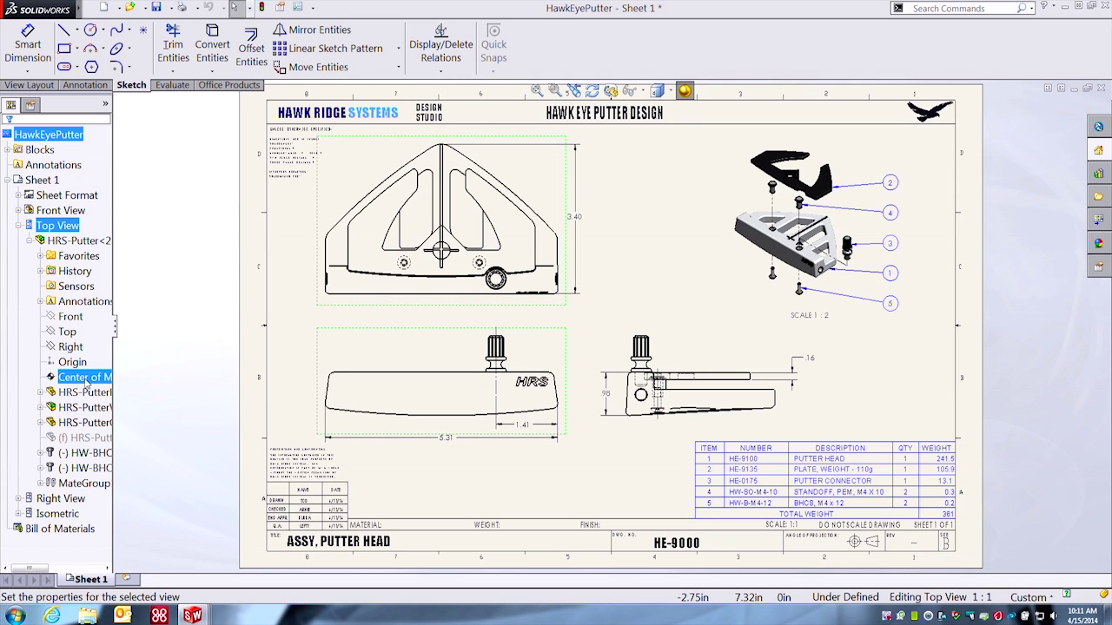
pyautogui.rightClick(86, 385)
pyautogui.click(158, 412)
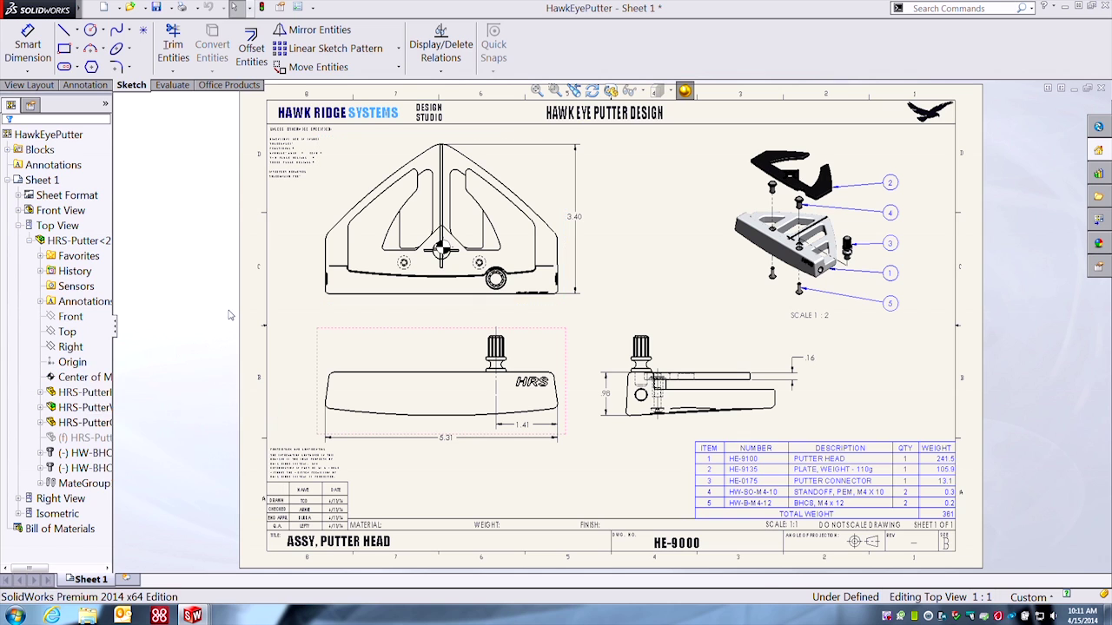
# Add a 1.21 Smart Dimension from the center of mass to the connector hole, placed below the top view
pyautogui.scroll(3, 452, 251)
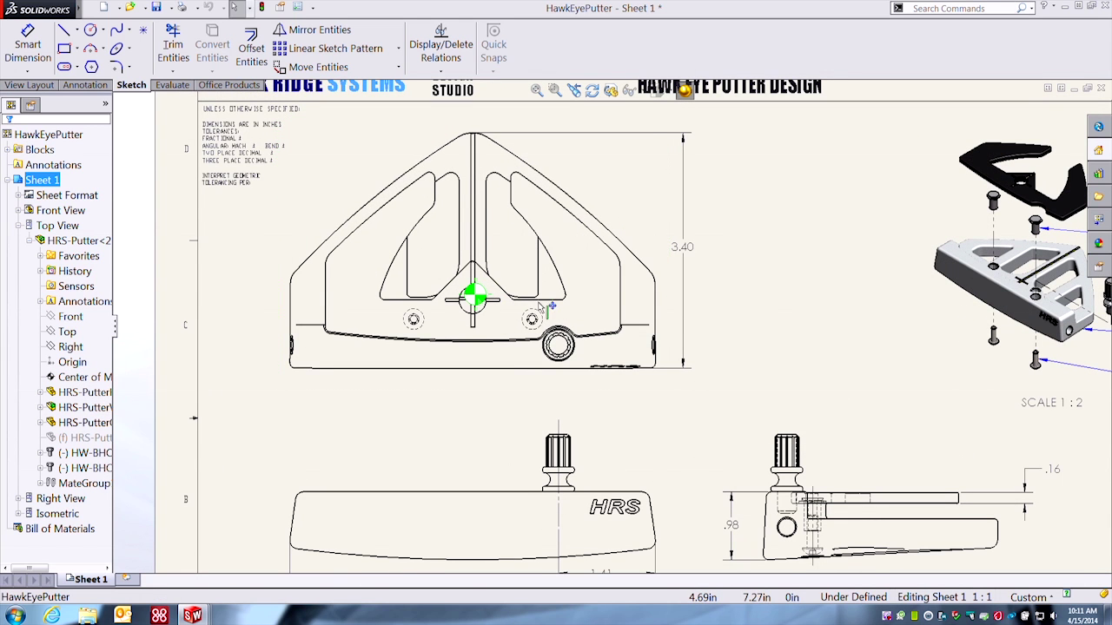
pyautogui.press('f')
pyautogui.press('s')
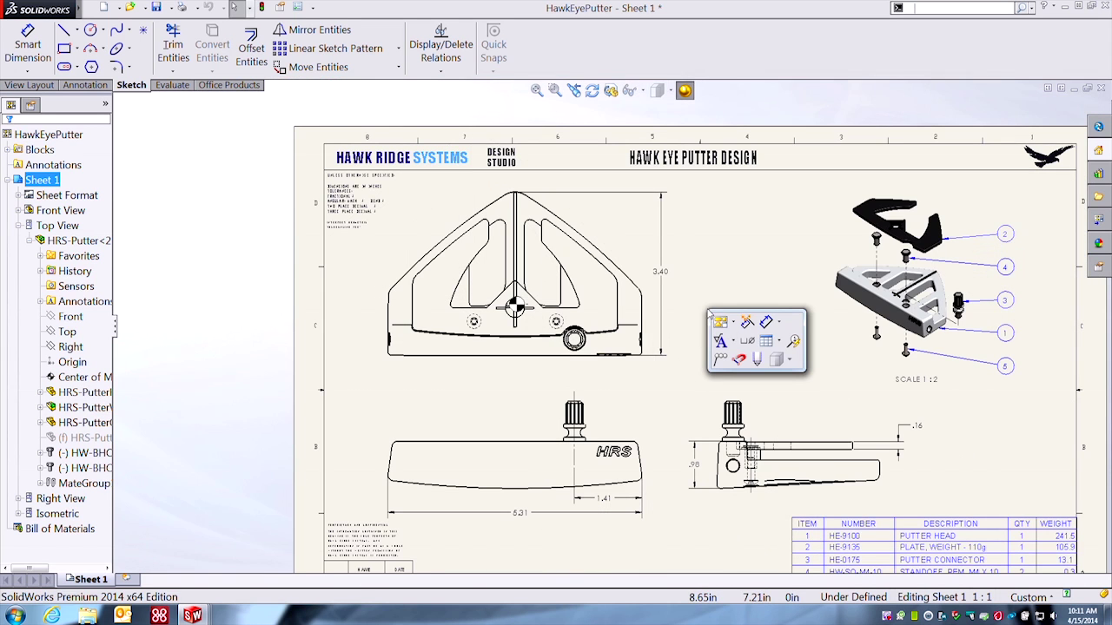
pyautogui.click(764, 323)
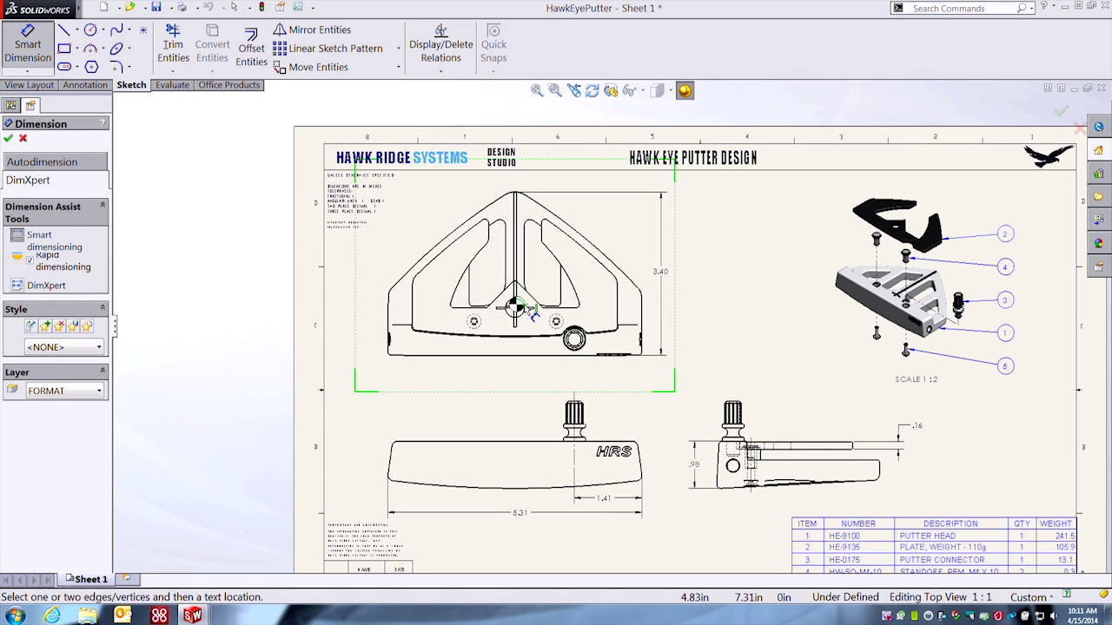
pyautogui.click(518, 309)
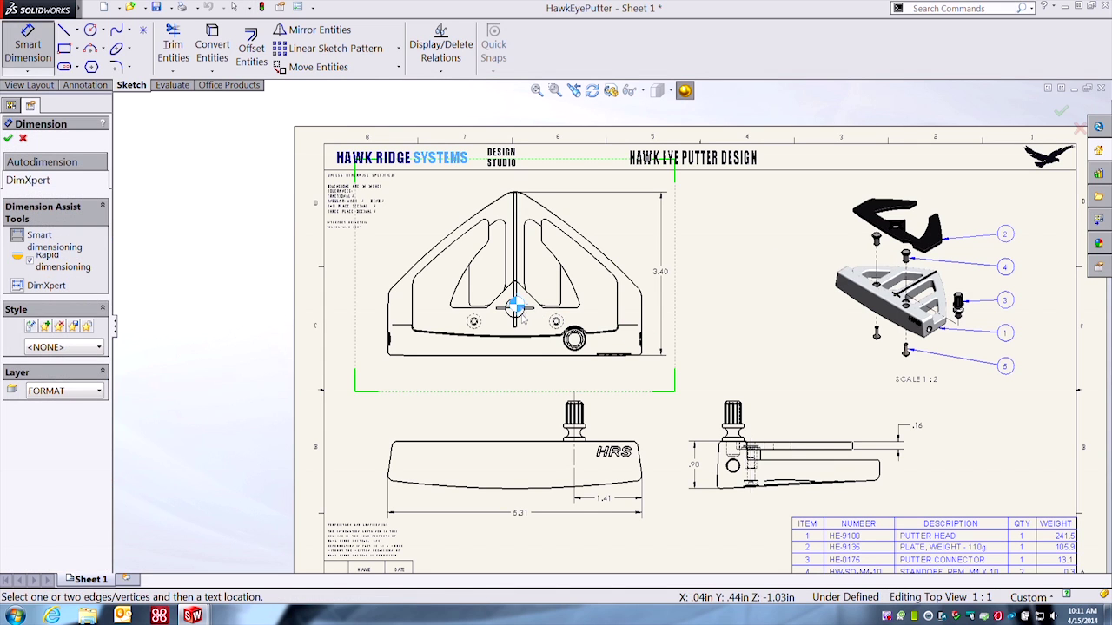
pyautogui.click(582, 353)
pyautogui.click(585, 372)
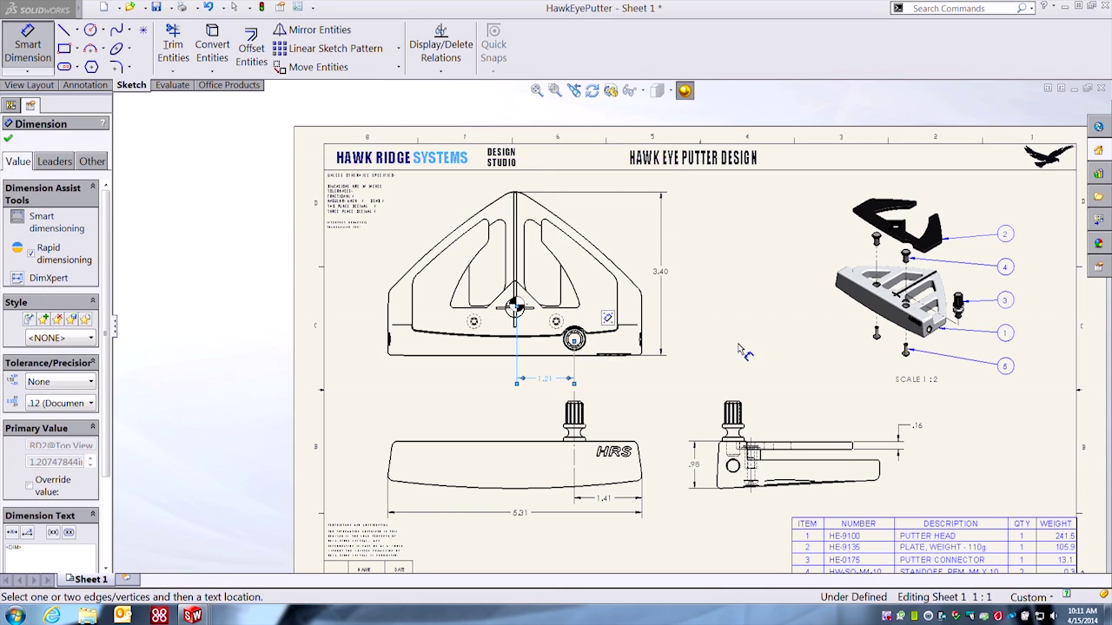
pyautogui.scroll(-2, 514, 414)
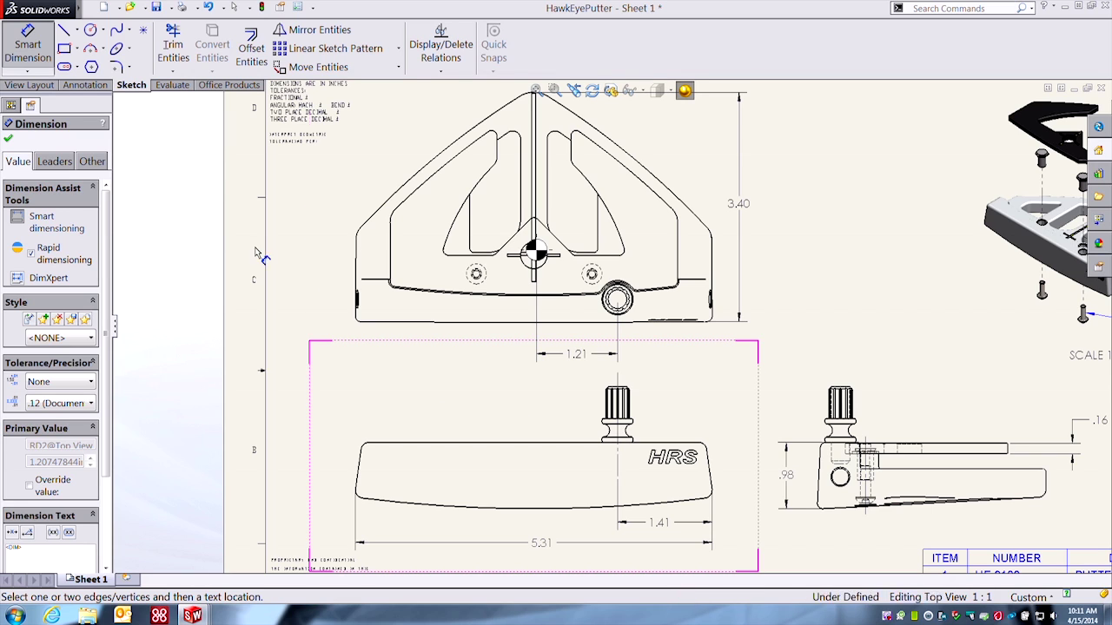
pyautogui.click(9, 139)
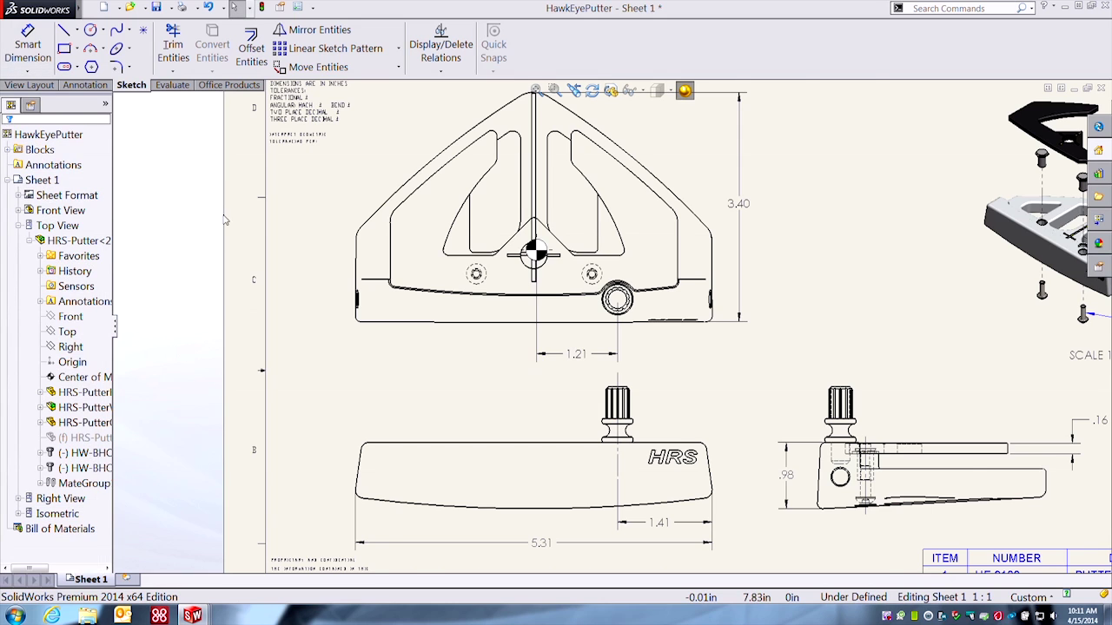
pyautogui.press('f')
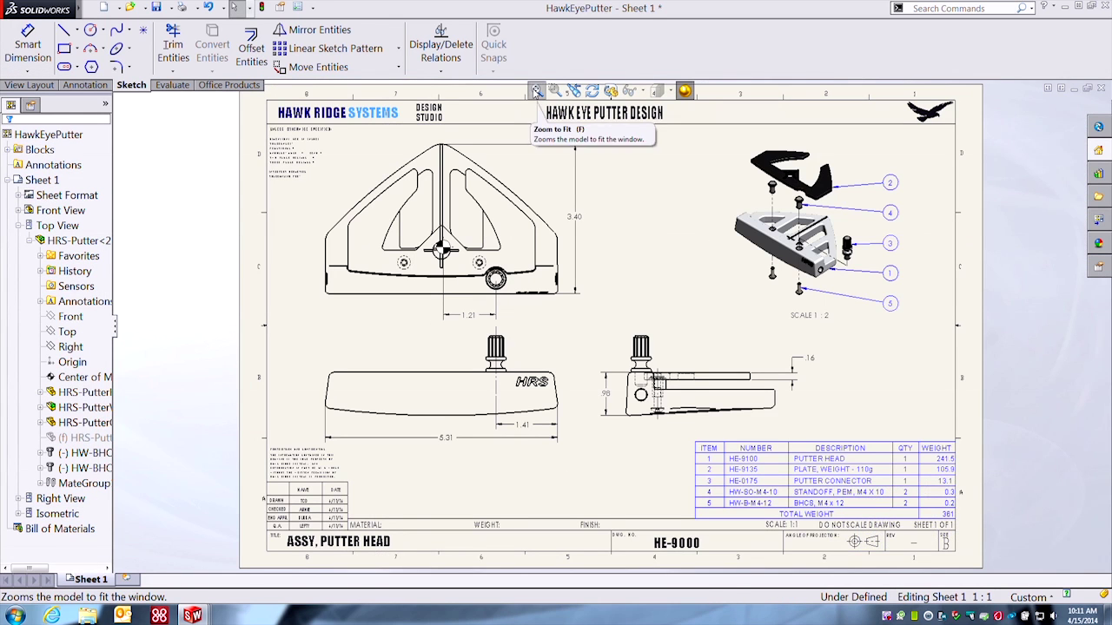